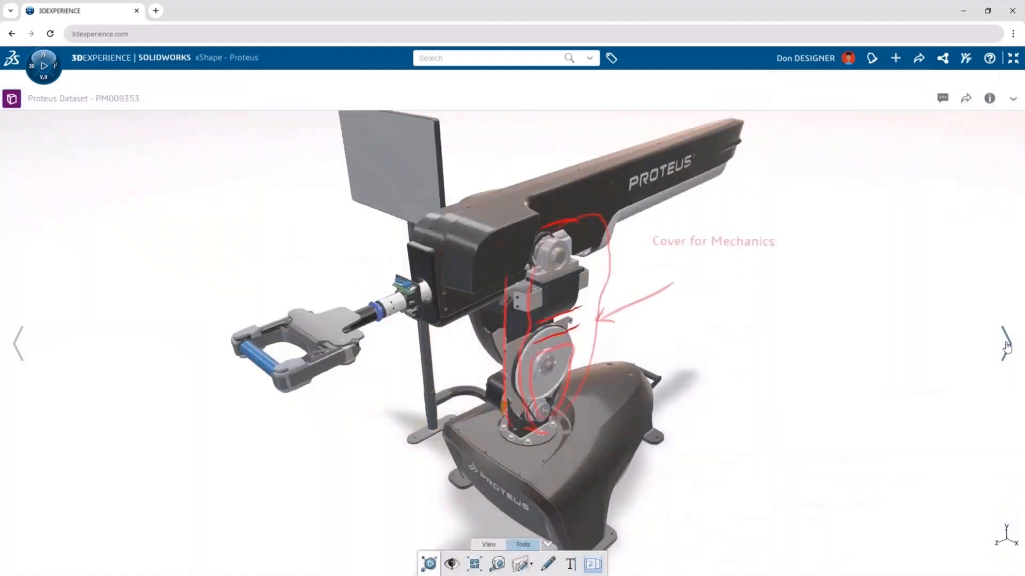
# Advance to the Electronics Enclosure markup and open the Proteus Dataset - PM009353 assembly from the Proteus (xApp upload) space
pyautogui.click(1005, 345)
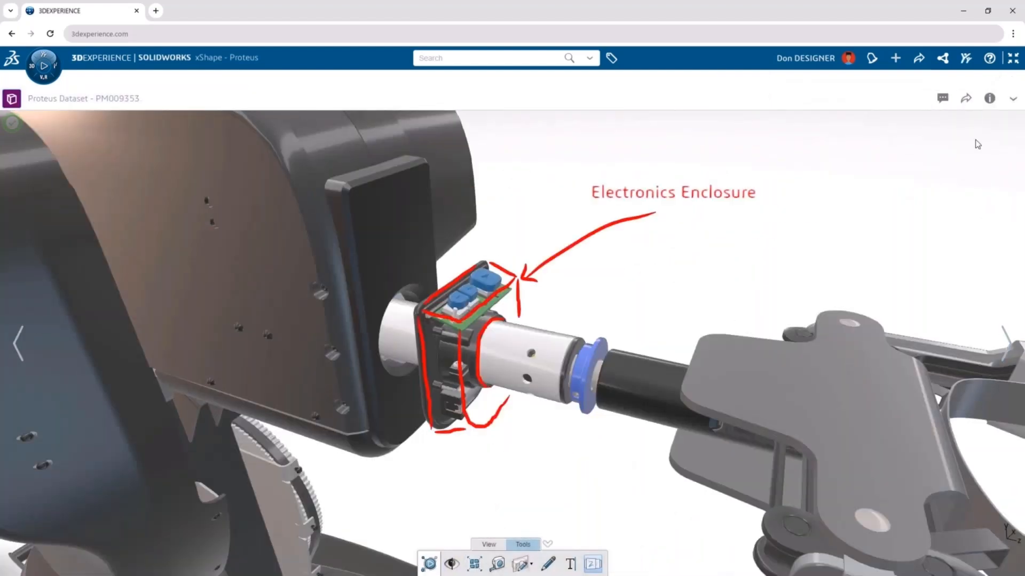
pyautogui.click(967, 101)
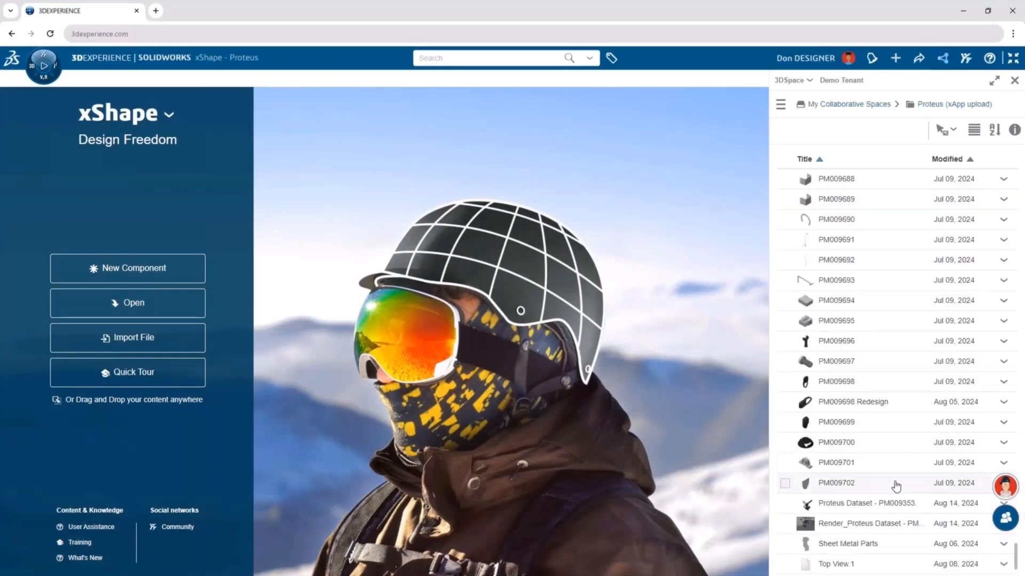
pyautogui.moveTo(887, 509); pyautogui.dragTo(493, 331)
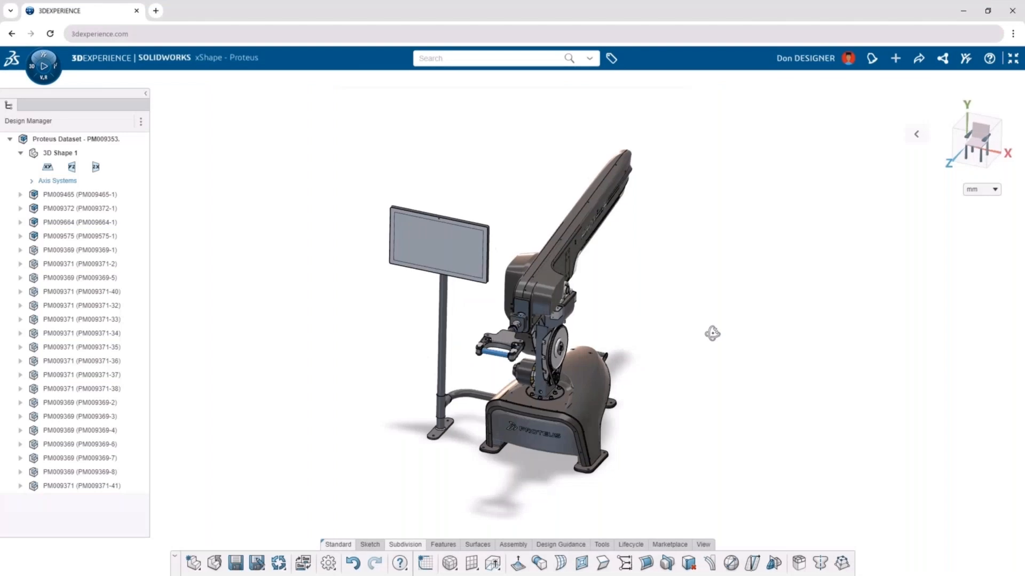
pyautogui.moveTo(775, 333); pyautogui.dragTo(613, 325, button='middle')
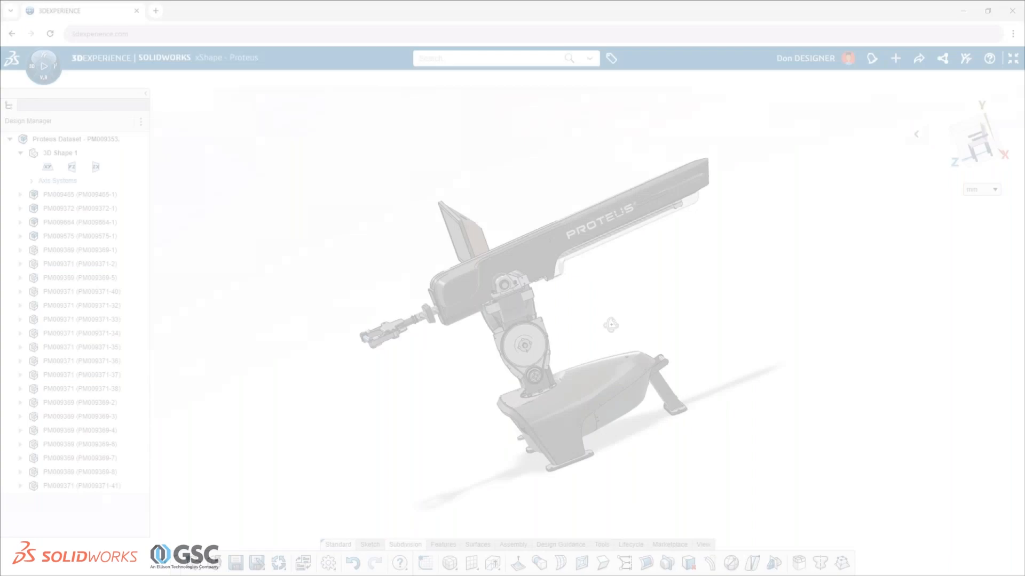
pyautogui.moveTo(611, 325); pyautogui.dragTo(614, 323, button='middle')
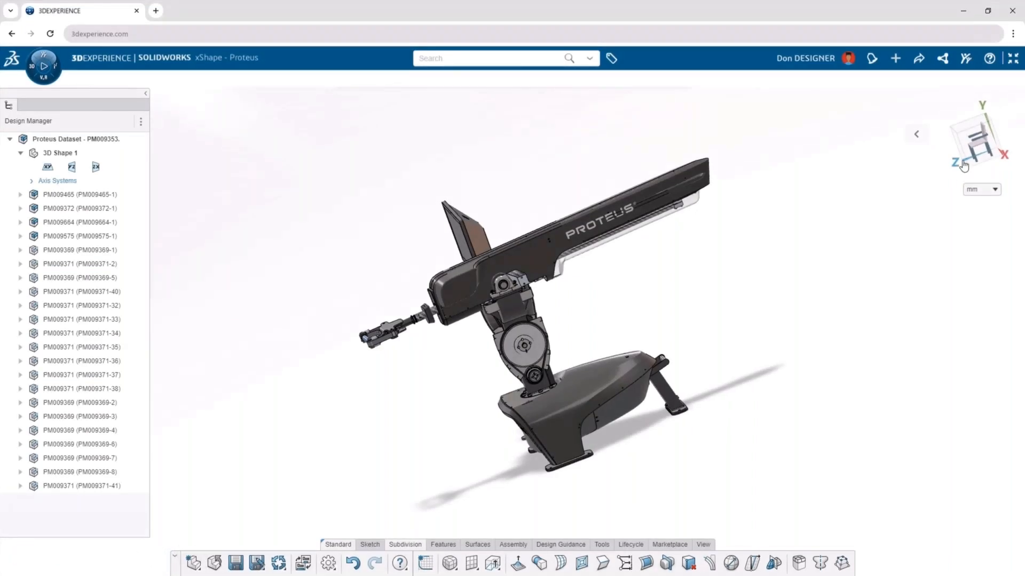
# Mirror the cover's half-profile sketch about its vertical centreline to complete the outline around the arm mechanics
pyautogui.click(984, 146)
pyautogui.scroll(6, 922, 350)
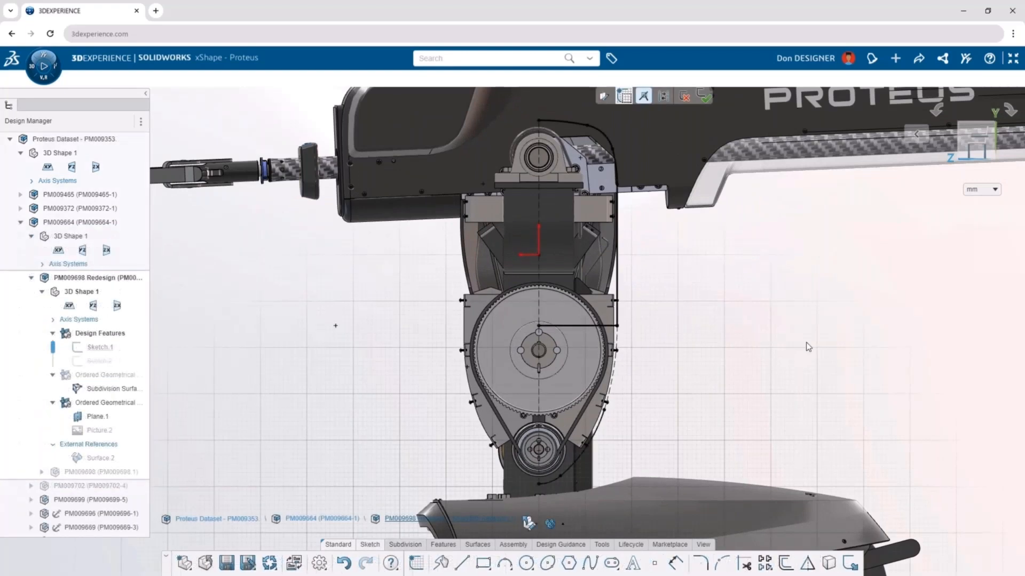
pyautogui.moveTo(806, 342); pyautogui.dragTo(838, 308, button='right')
pyautogui.moveTo(715, 511)
pyautogui.mouseDown()
pyautogui.moveTo(479, 218)
pyautogui.moveTo(425, 123)
pyautogui.mouseUp()
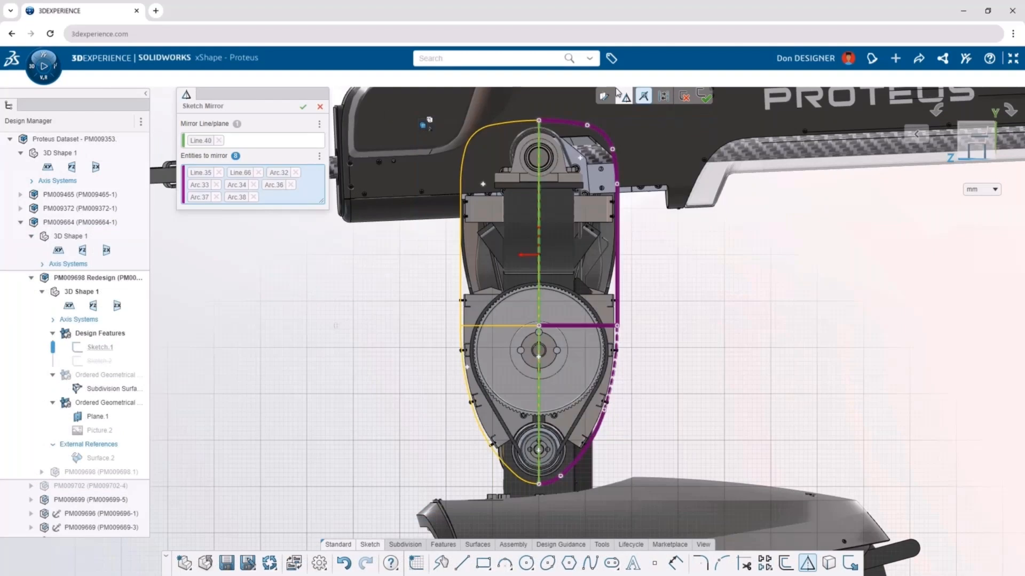
pyautogui.click(303, 108)
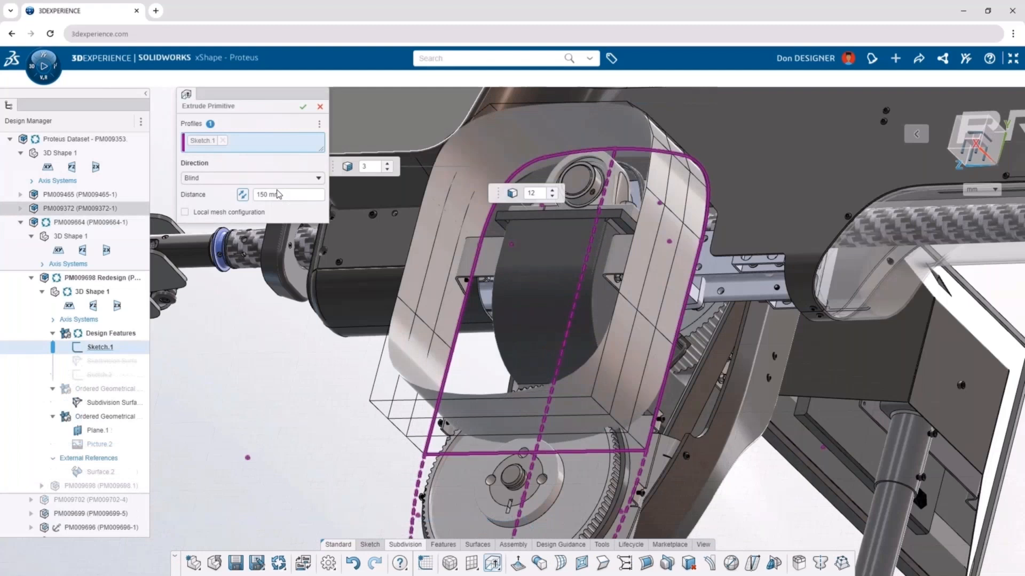
# Extrude the closed upper profile of the cover sketch as a subdivision primitive with a blind distance of 57 mm
pyautogui.click(277, 193)
pyautogui.write('57')
pyautogui.press('Return')
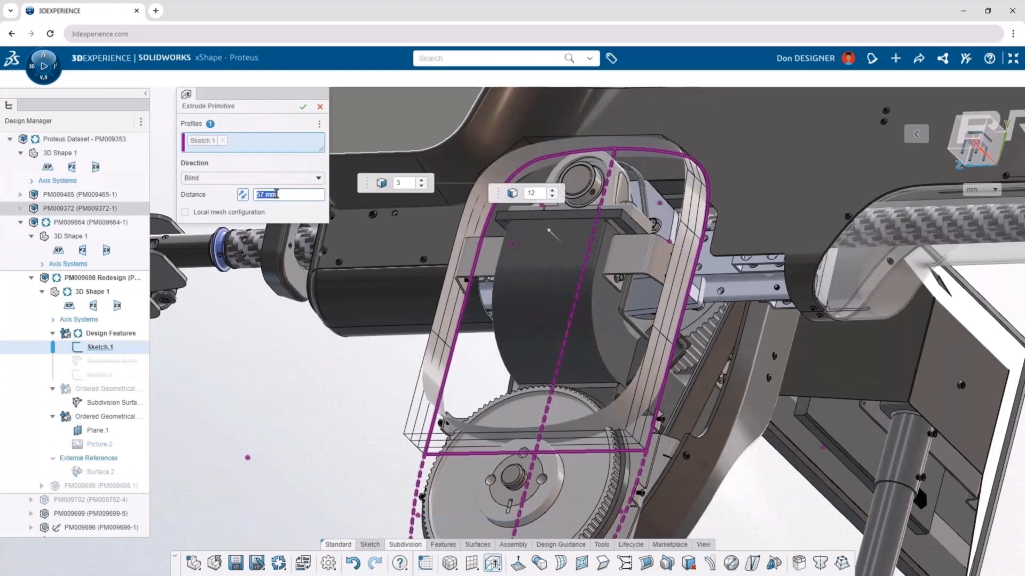
pyautogui.click(303, 107)
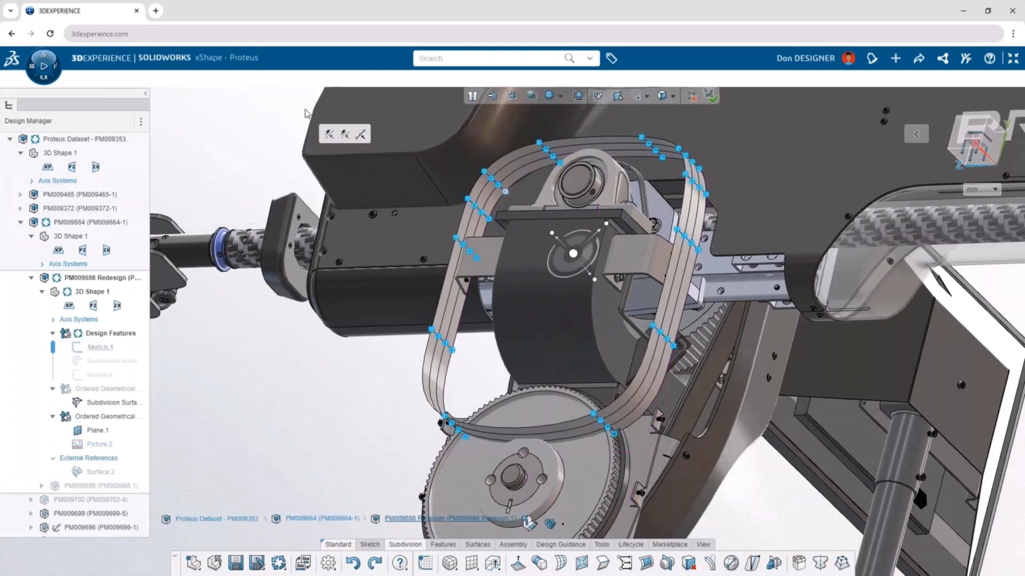
# Pull one lower corner of the extruded loop outward and make the mesh symmetric about the redesign component's ZX plane
pyautogui.click(602, 421)
pyautogui.moveTo(608, 413); pyautogui.dragTo(640, 431)
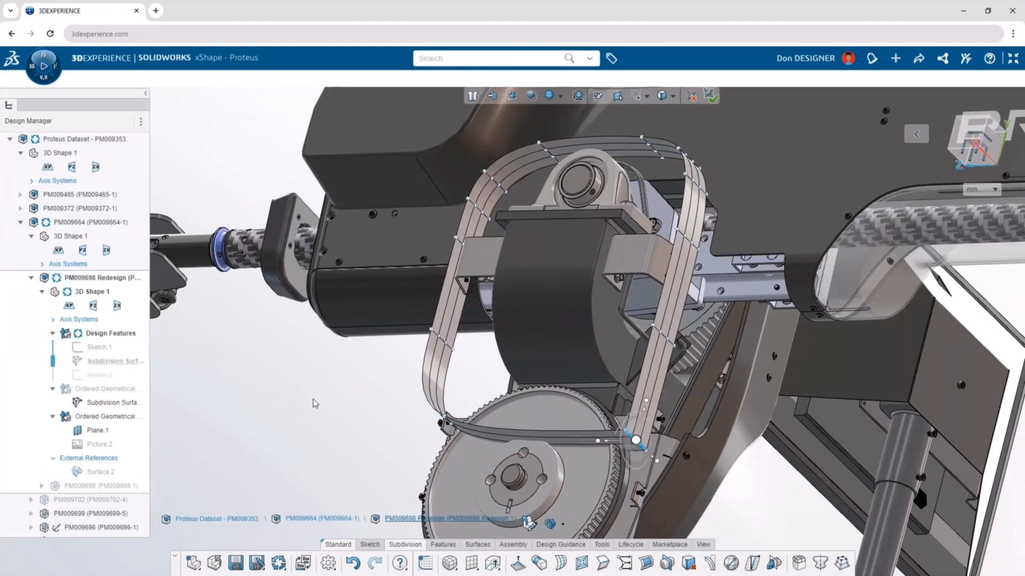
pyautogui.moveTo(294, 403); pyautogui.dragTo(300, 328, button='right')
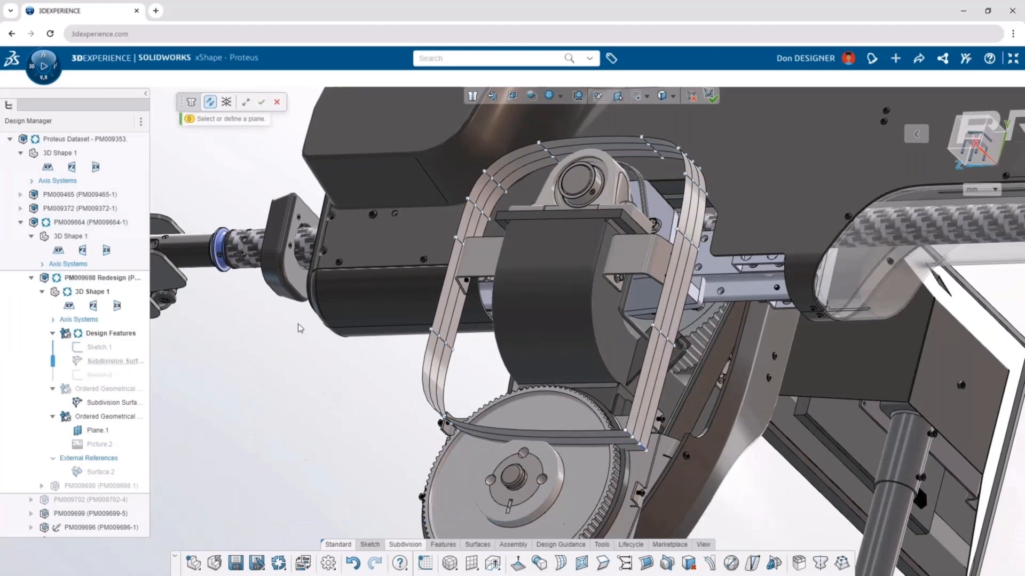
pyautogui.click(117, 307)
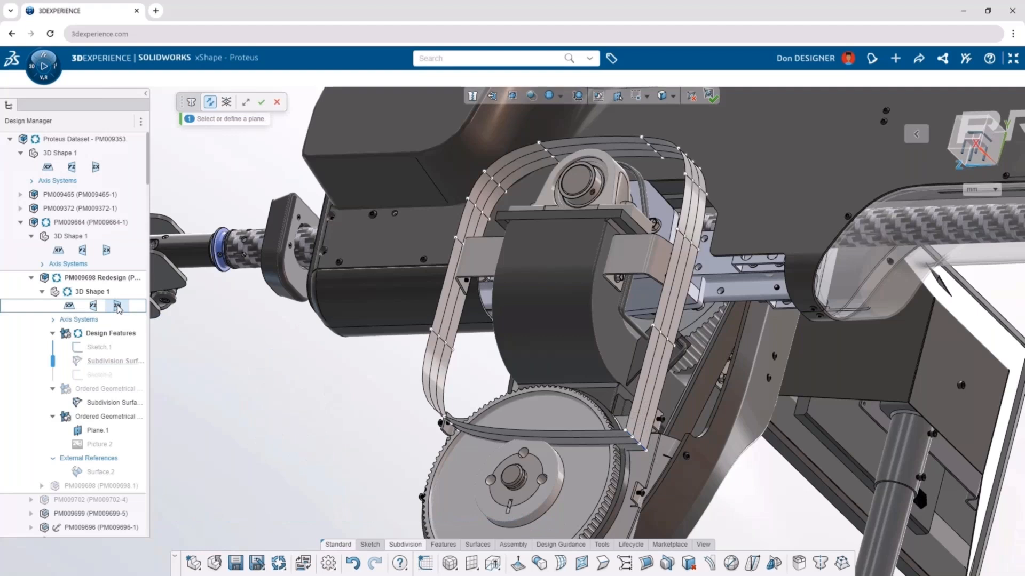
pyautogui.click(261, 103)
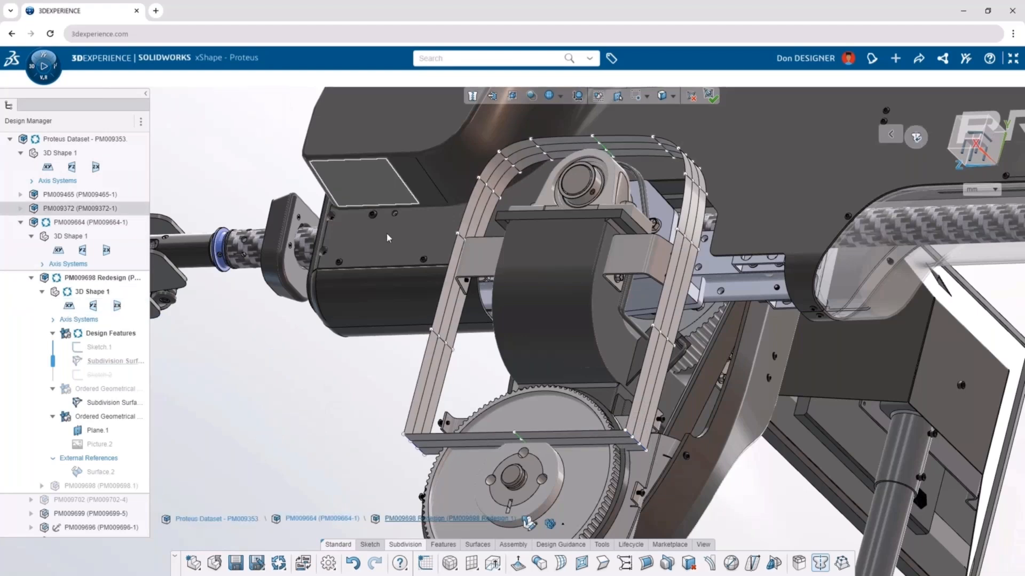
# Fill the front opening of the loop with faces and pull the upper part of the front outward into a raised step
pyautogui.click(446, 293)
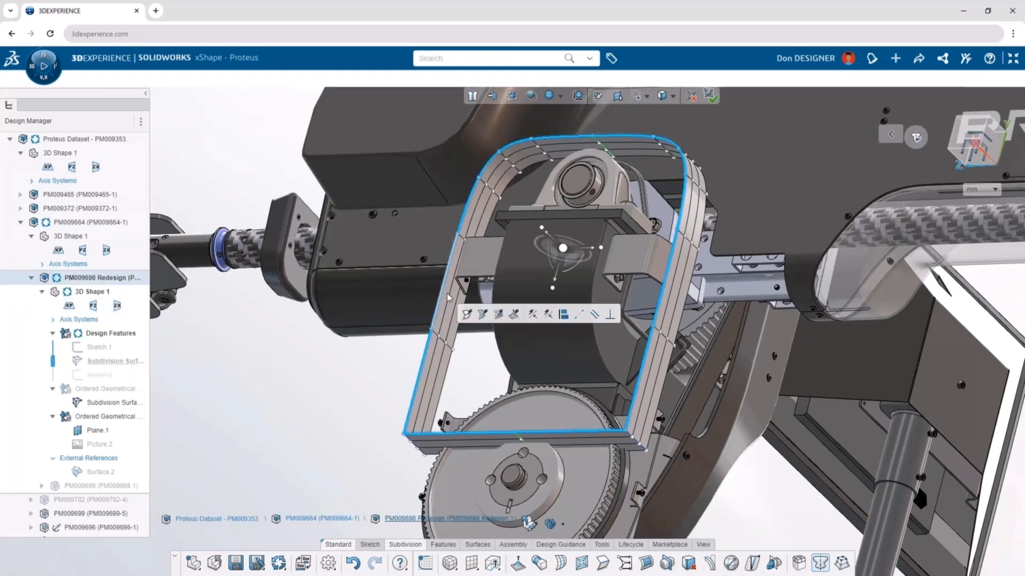
pyautogui.click(497, 315)
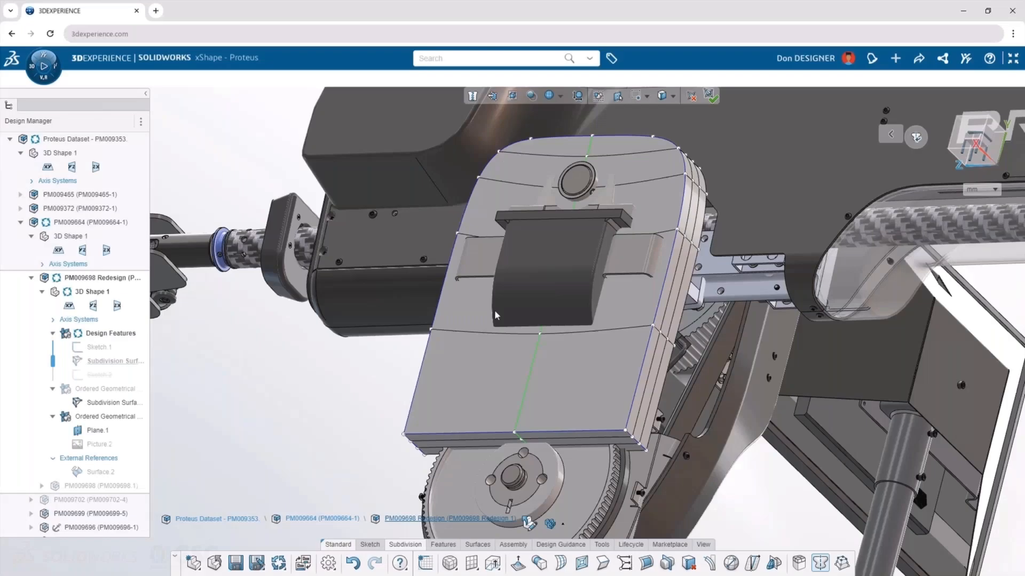
pyautogui.hotkey('ctrl', '6')
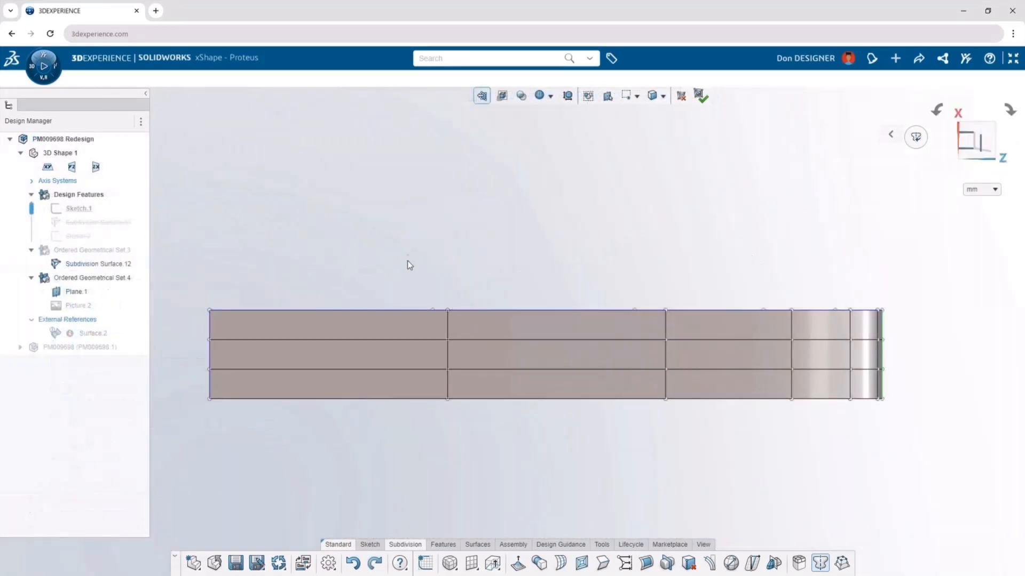
pyautogui.moveTo(408, 261); pyautogui.dragTo(910, 334)
pyautogui.moveTo(724, 288); pyautogui.dragTo(725, 233)
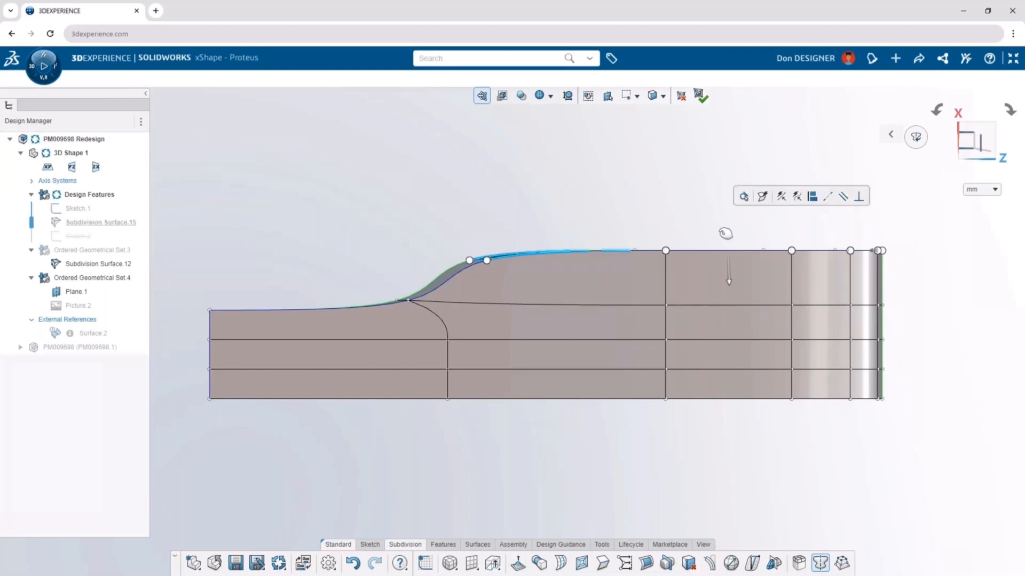
# Add a lengthwise edge loop midway across each half of the front, and extend the outer lower ends into two hollow legs
pyautogui.click(698, 218)
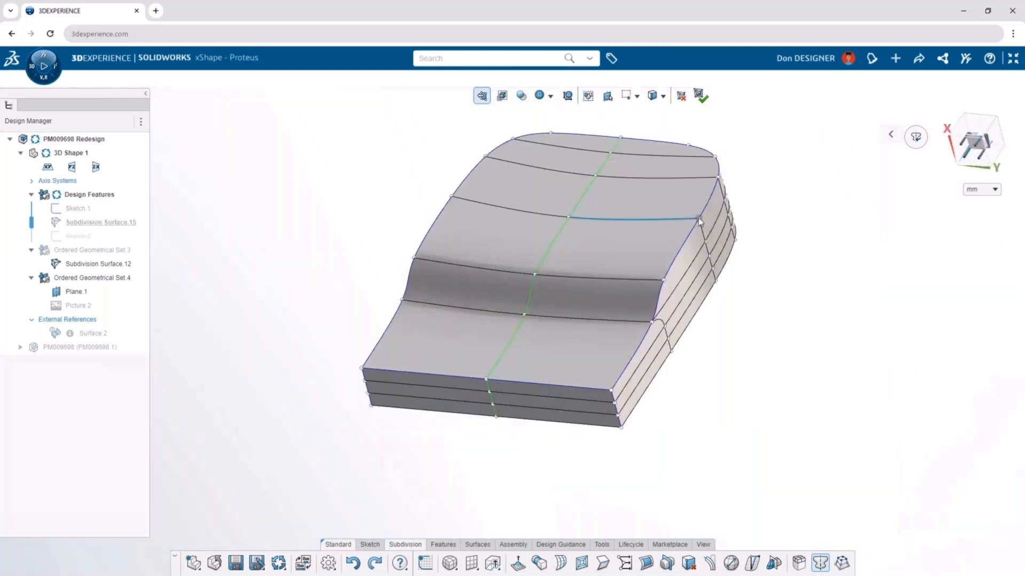
pyautogui.click(640, 224)
pyautogui.keyDown('ctrl'); pyautogui.click(591, 392); pyautogui.keyUp('ctrl')
pyautogui.keyDown('ctrl'); pyautogui.click(591, 404); pyautogui.keyUp('ctrl')
pyautogui.keyDown('ctrl'); pyautogui.click(593, 420); pyautogui.keyUp('ctrl')
pyautogui.moveTo(594, 423); pyautogui.dragTo(559, 485)
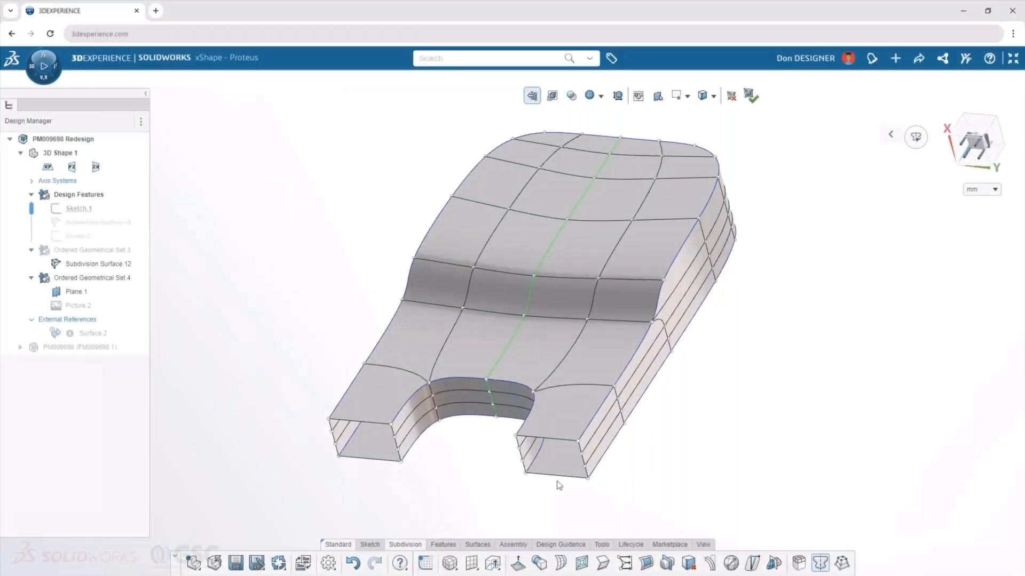
# Create a midplane Revolve Primitive from the small closed profile about the short construction line, widening its sweep into a curved arc
pyautogui.scroll(5, 556, 481)
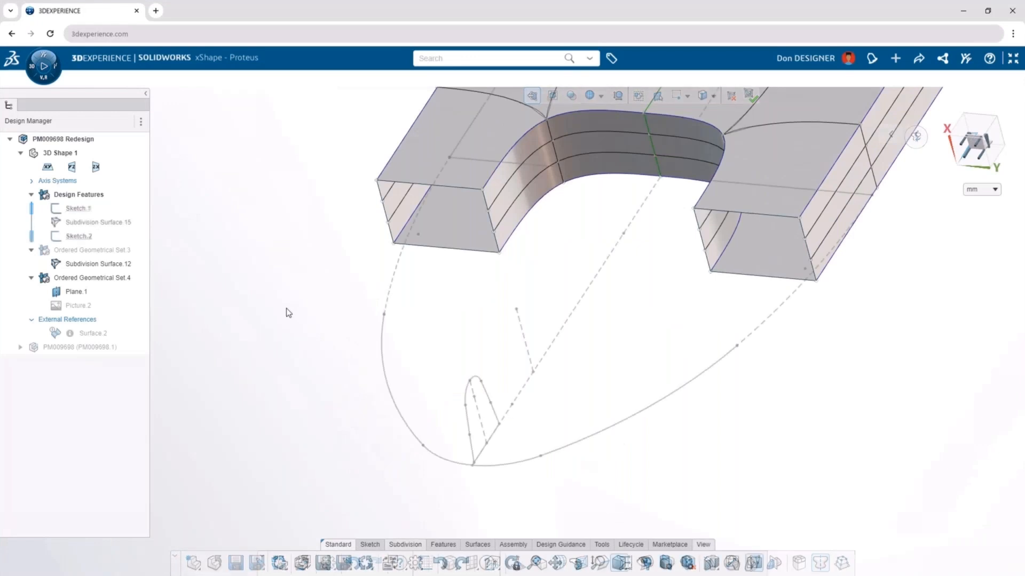
pyautogui.write('s')
pyautogui.write('re')
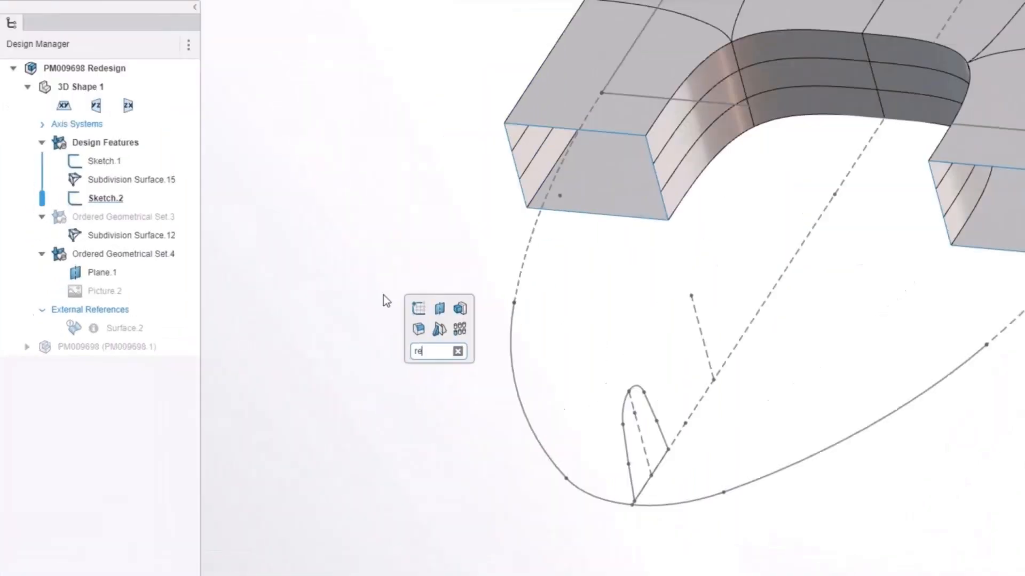
pyautogui.write('vo')
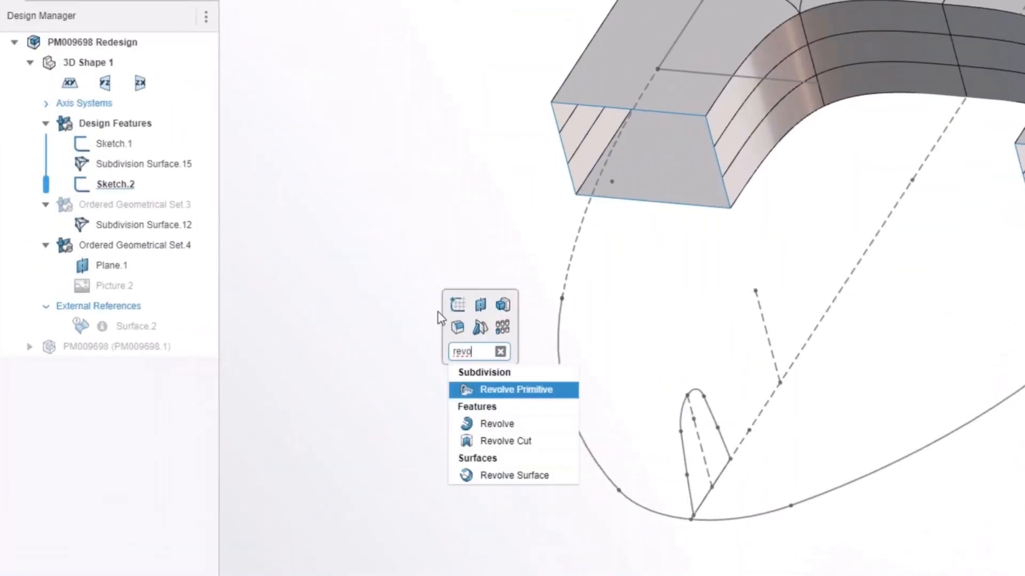
pyautogui.click(527, 394)
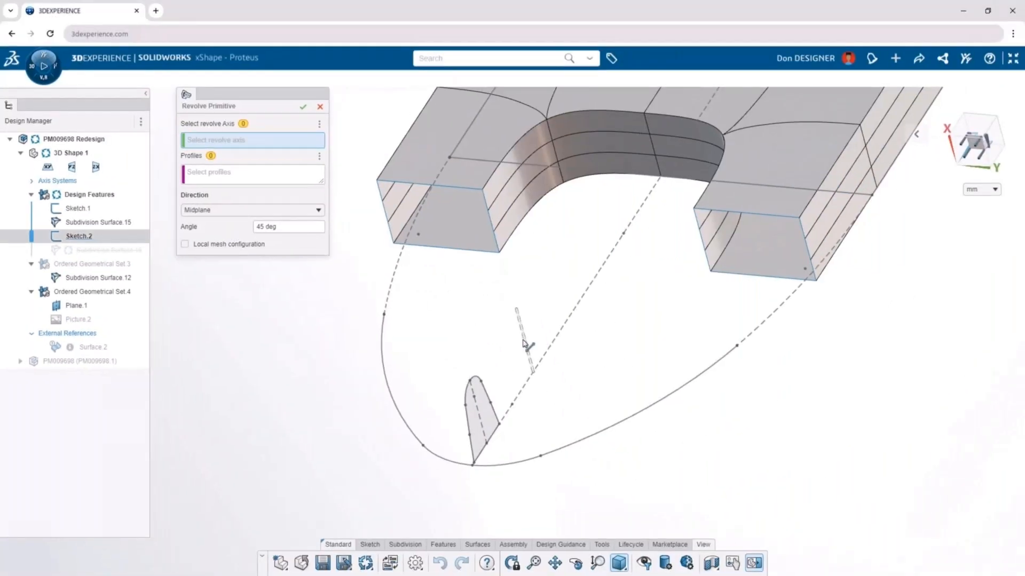
pyautogui.click(525, 345)
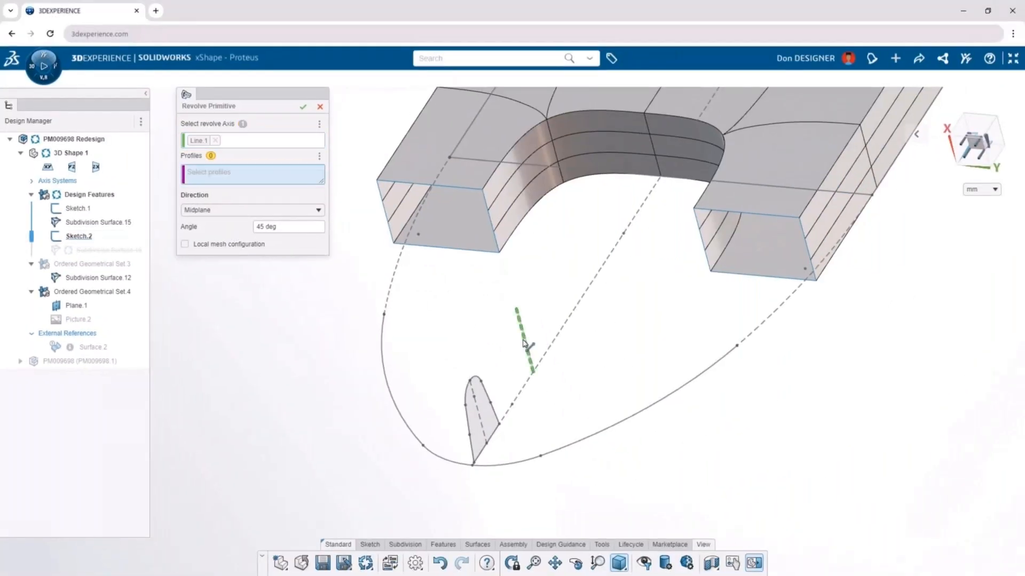
pyautogui.click(490, 418)
pyautogui.moveTo(424, 447); pyautogui.dragTo(449, 299)
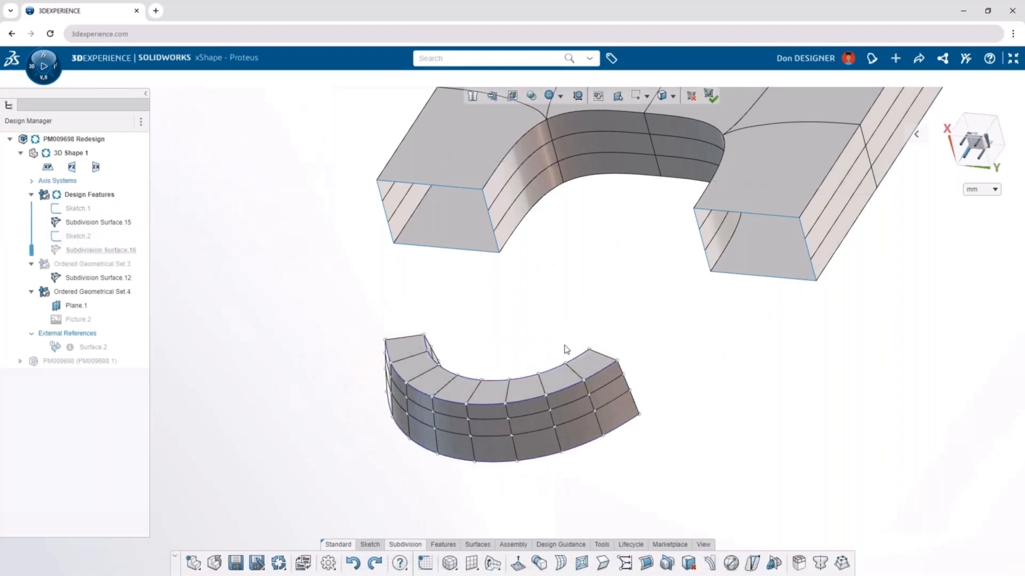
# Connect the open end of the curved arc to the matching open leg of the cover, using their upper end edges
pyautogui.click(597, 352)
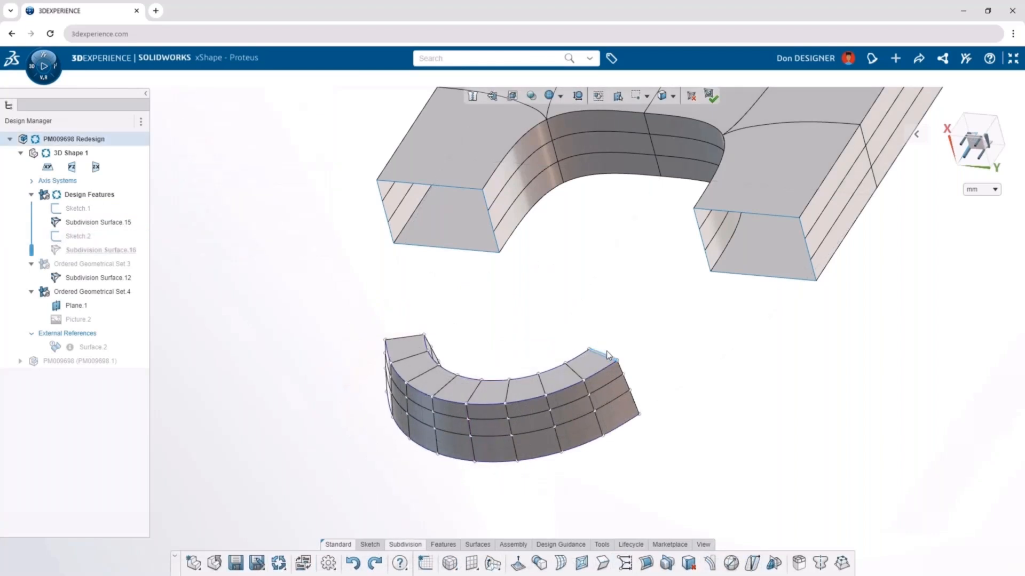
pyautogui.click(765, 215)
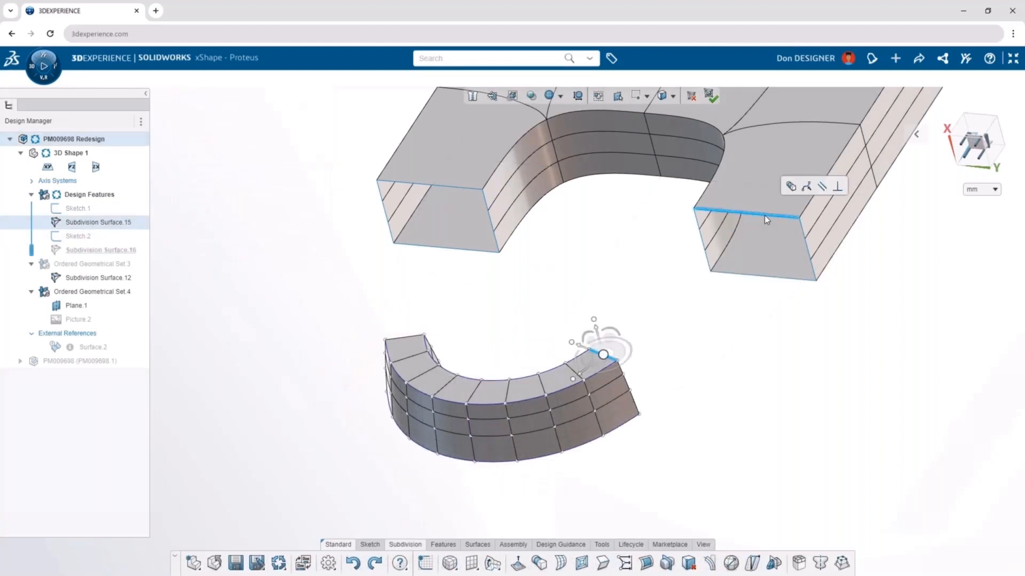
pyautogui.click(791, 187)
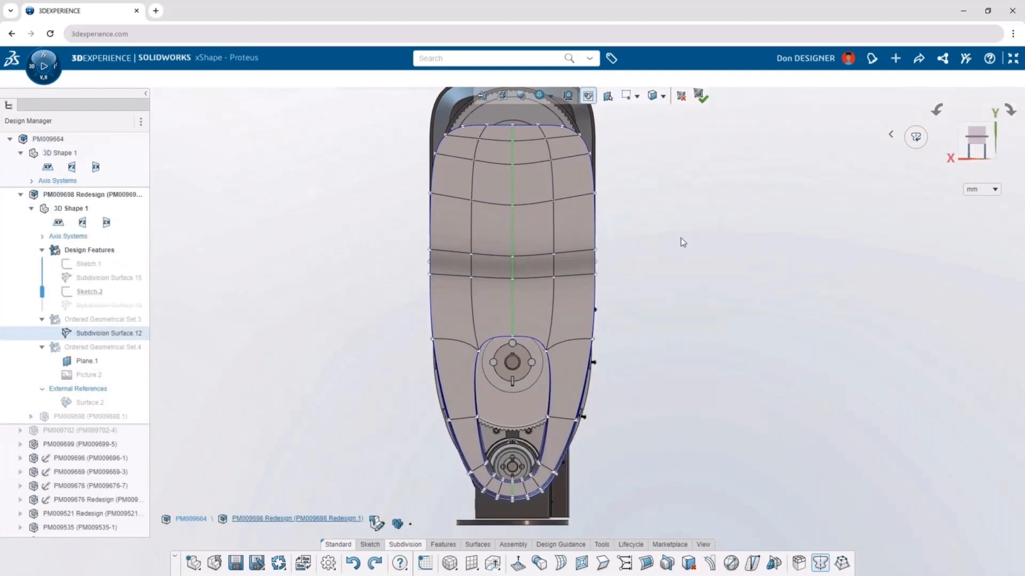
# Draw the sides of the cover's raised upper front face inward to taper it
pyautogui.click(516, 213)
pyautogui.moveTo(516, 214); pyautogui.dragTo(552, 208)
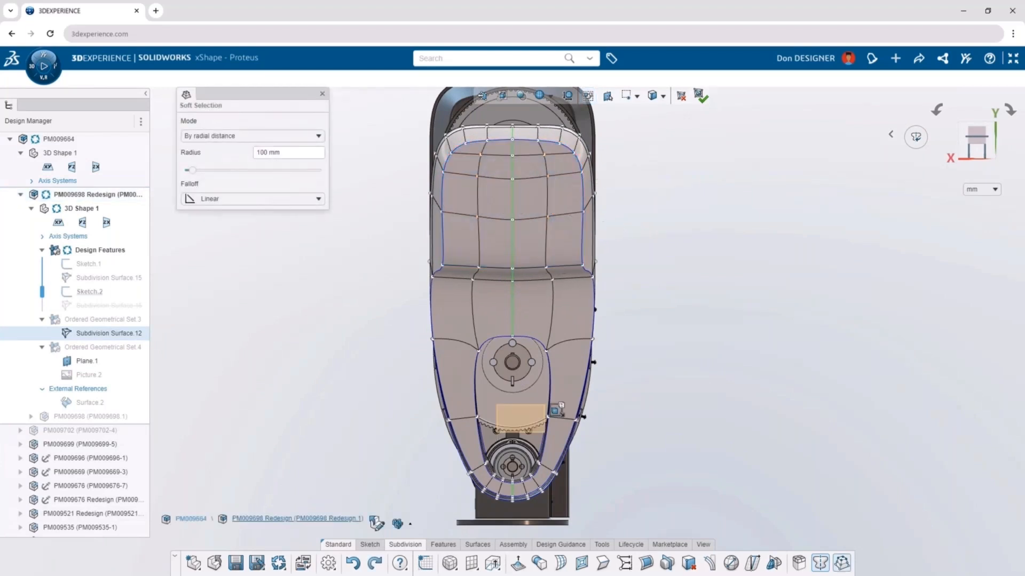
# Using soft selection by radial distance with a 100 mm radius, enlarge the cutout around the large pulley and shift the lower tip downward
pyautogui.click(535, 363)
pyautogui.moveTo(535, 363); pyautogui.dragTo(555, 344)
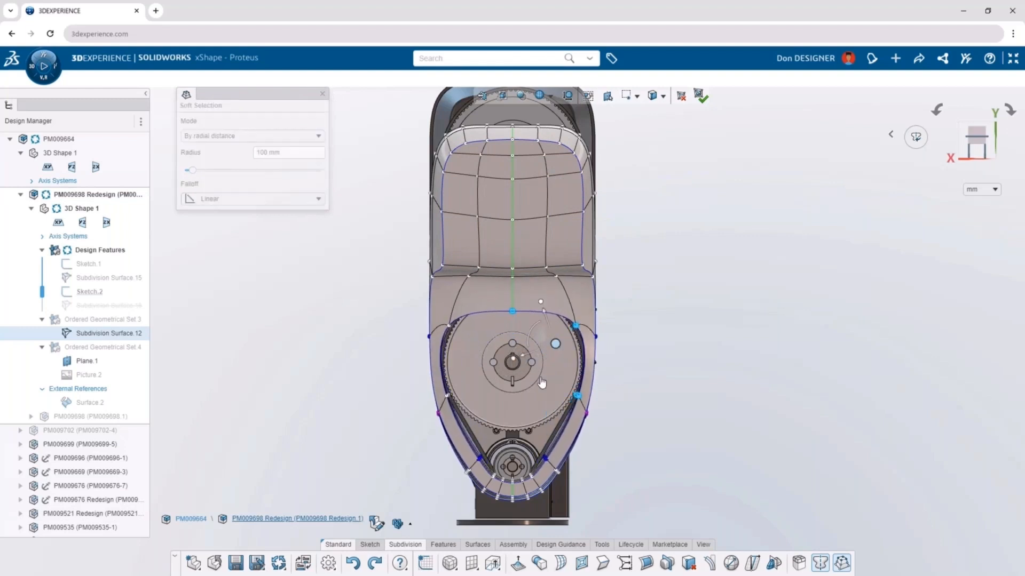
pyautogui.click(511, 469)
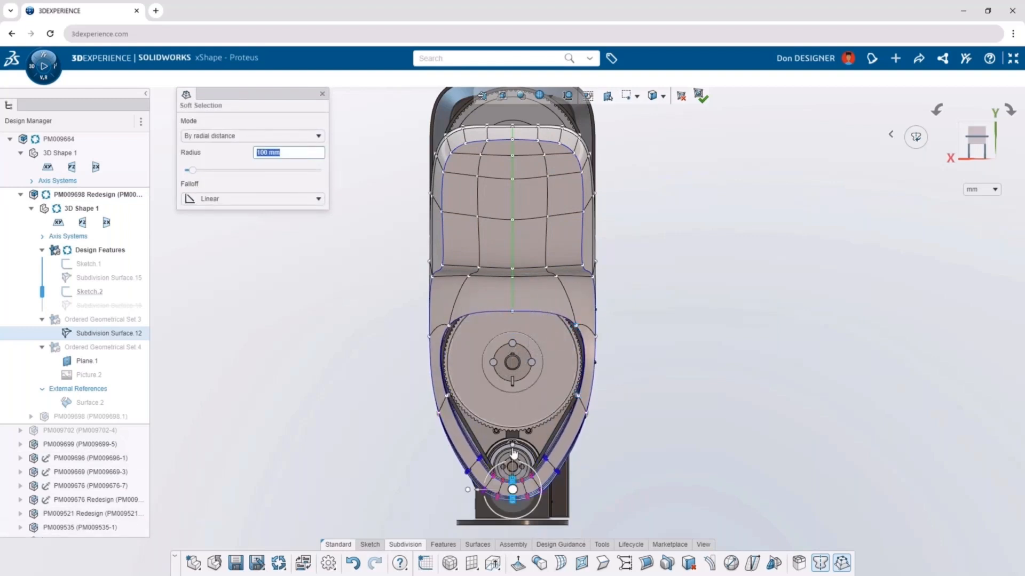
pyautogui.moveTo(513, 457); pyautogui.dragTo(516, 494)
# Run Mesh Inspection on the cover and move the centre vertex of the cutout's upper edge upward to clear the intersecting faces
pyautogui.click(298, 349)
pyautogui.write('smesh')
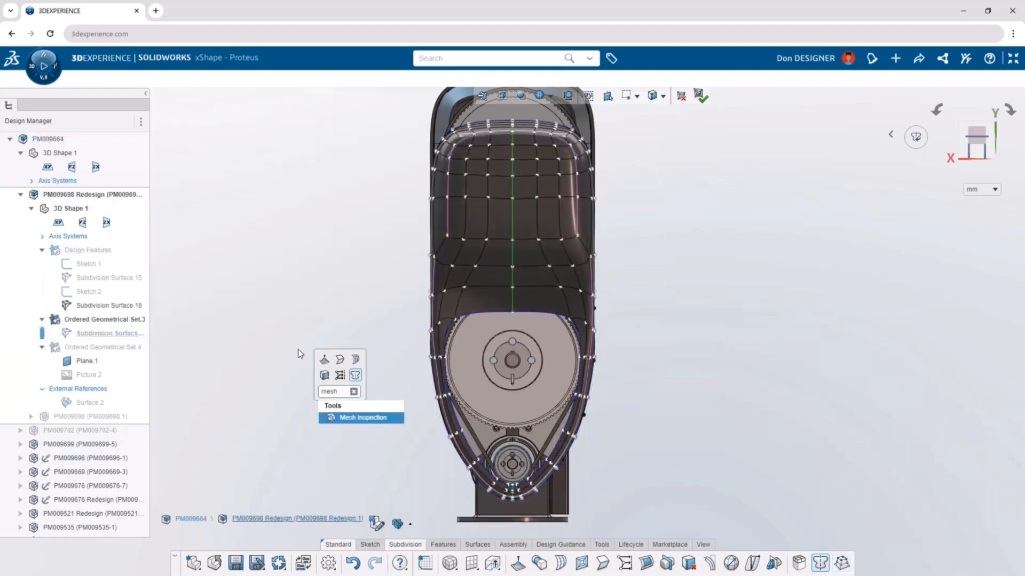
pyautogui.click(381, 418)
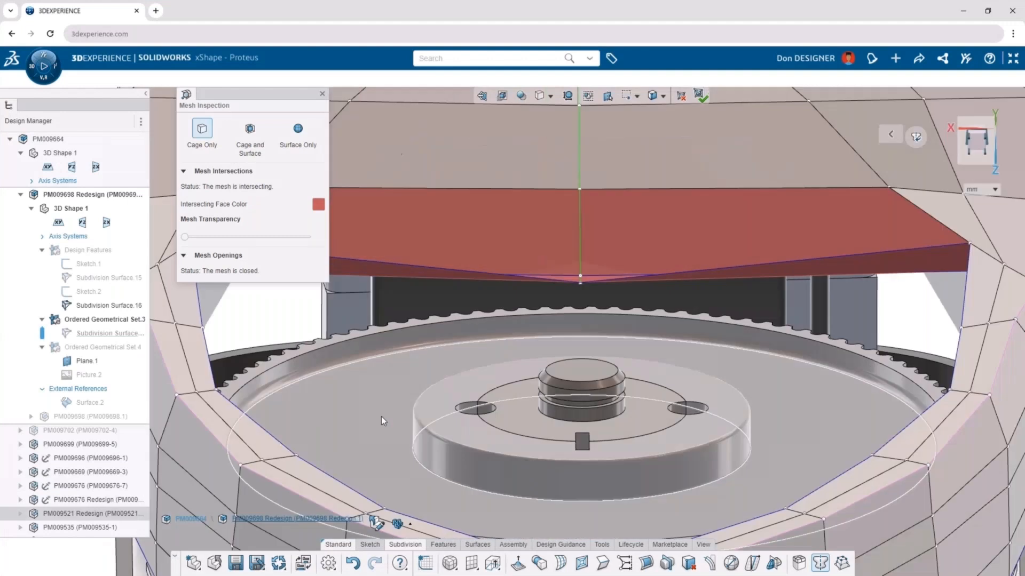
pyautogui.click(580, 283)
pyautogui.moveTo(581, 269); pyautogui.dragTo(588, 239)
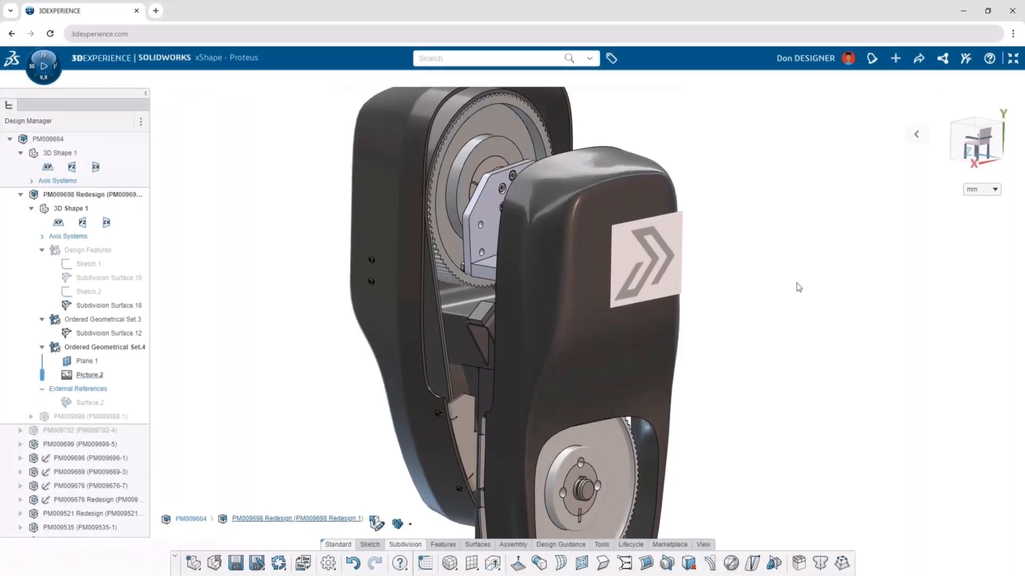
# Convert the logo picture on the cover's upper front into a traced outline sketch
pyautogui.click(681, 231)
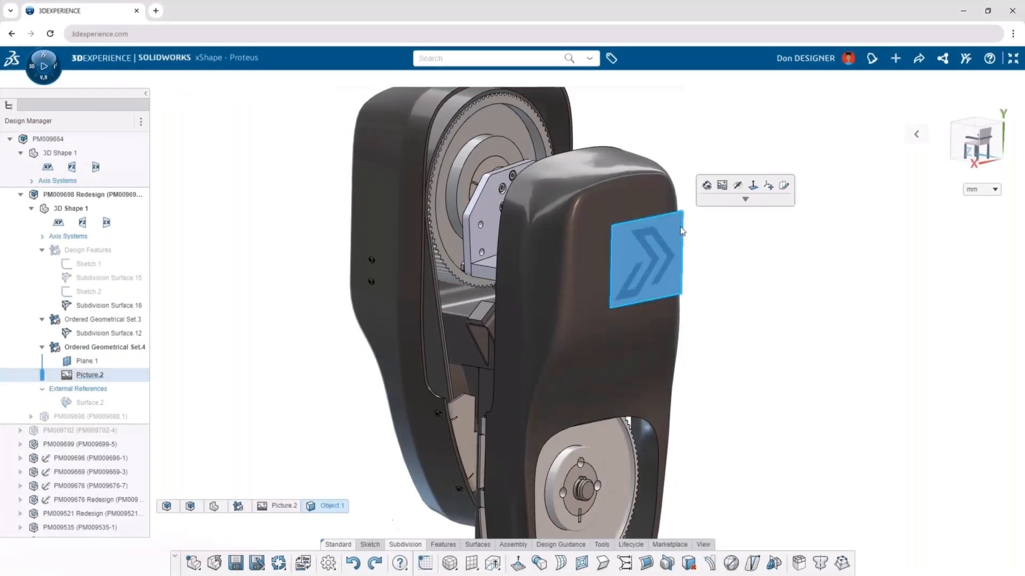
pyautogui.click(722, 189)
pyautogui.click(292, 212)
pyautogui.click(302, 106)
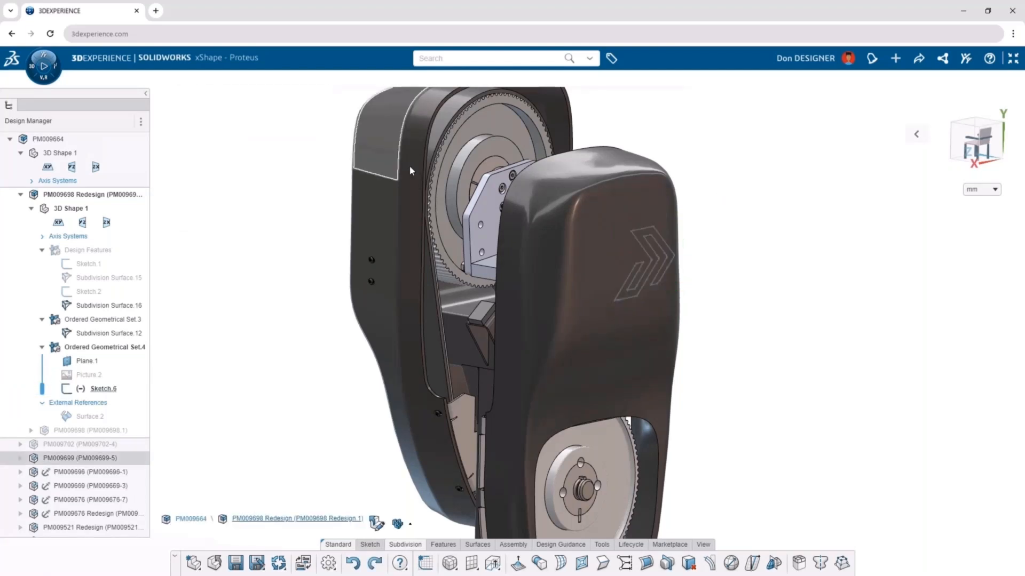
# Extrude the traced logo sketch at the cover's upper front
pyautogui.click(642, 245)
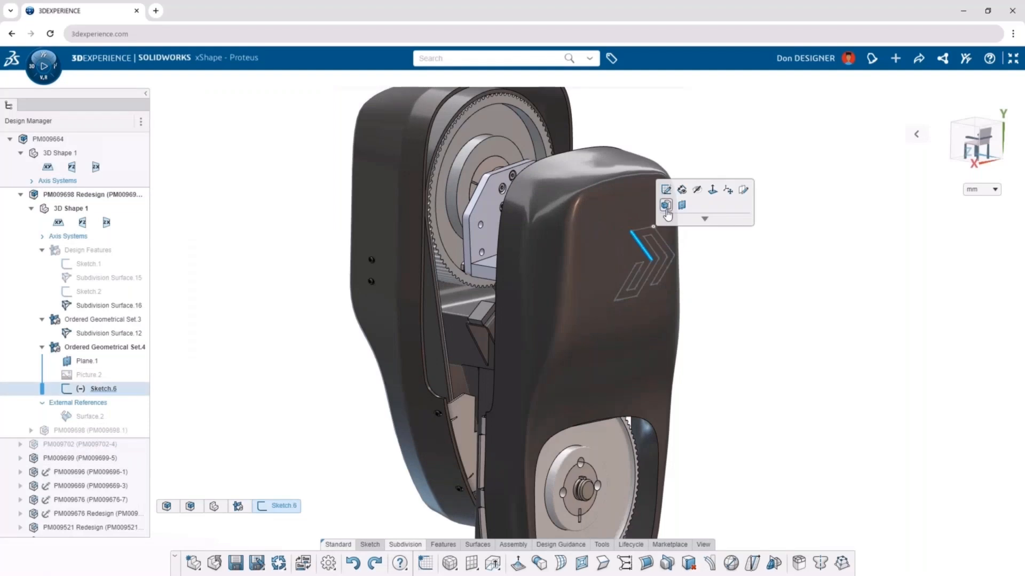
pyautogui.click(667, 206)
pyautogui.click(633, 249)
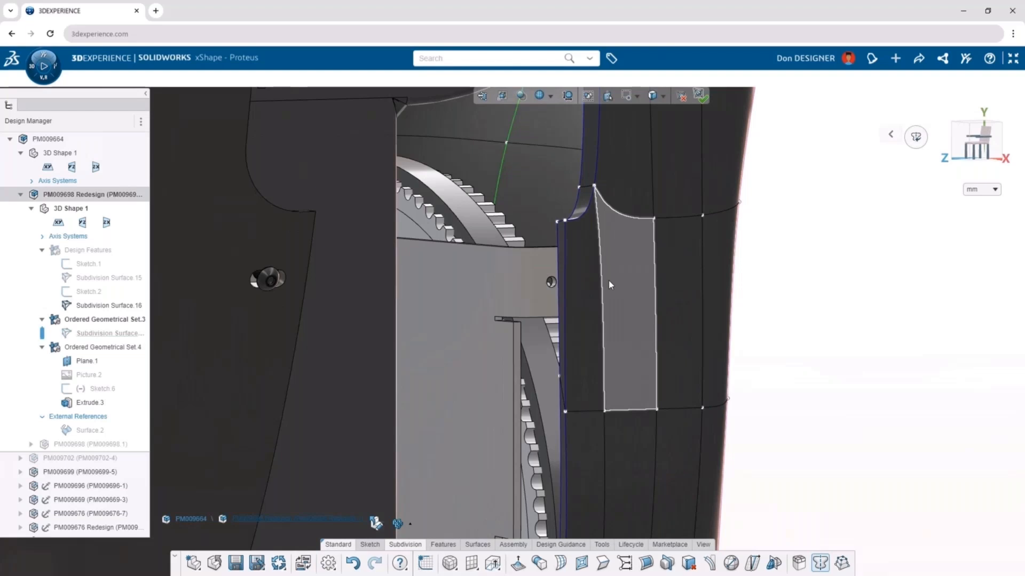
# Select the narrow strip of faces along the cover's inner rim and use the planar face of plate PM009676 as its reference
pyautogui.click(561, 278)
pyautogui.click(587, 245)
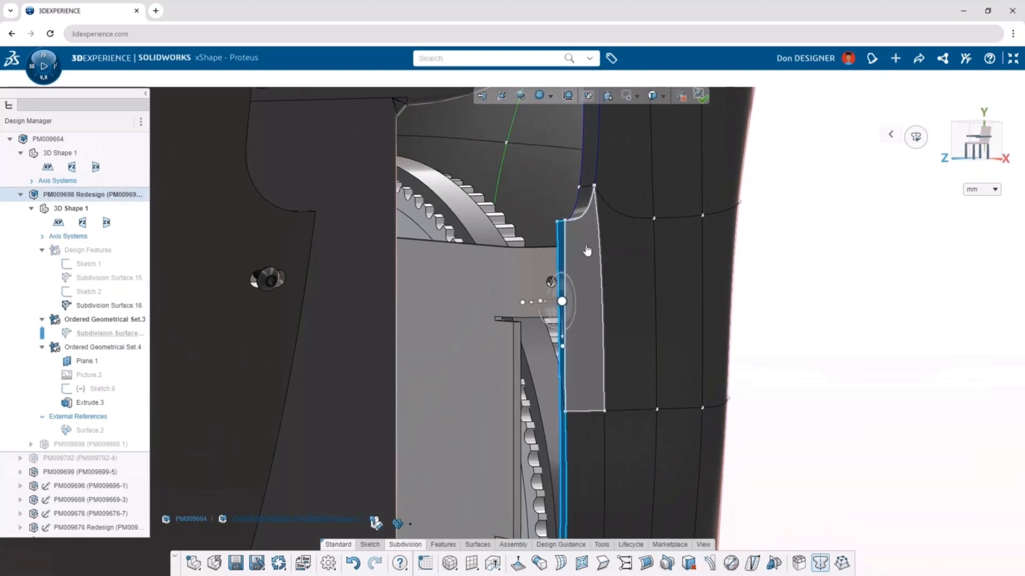
pyautogui.click(488, 274)
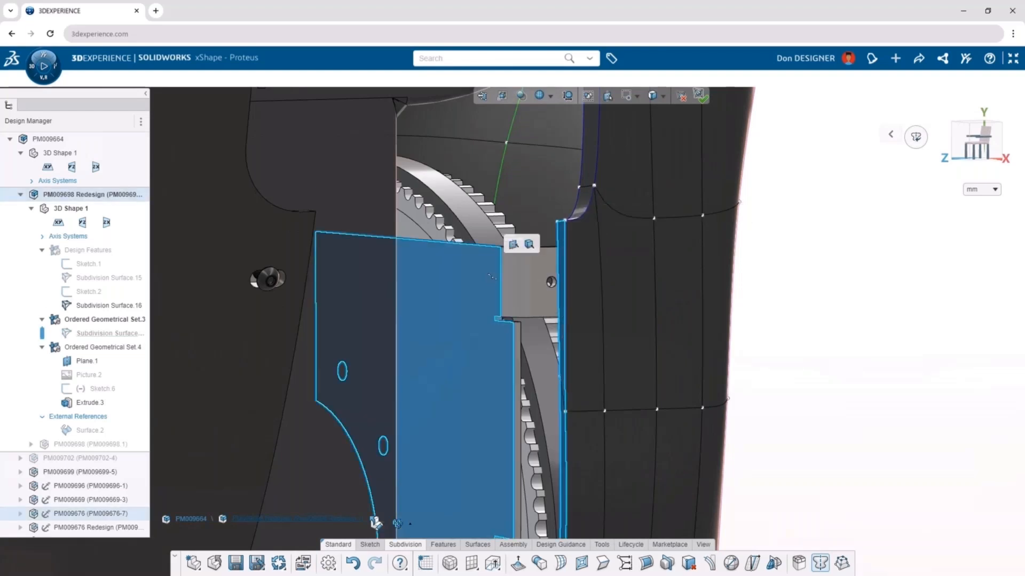
pyautogui.click(513, 246)
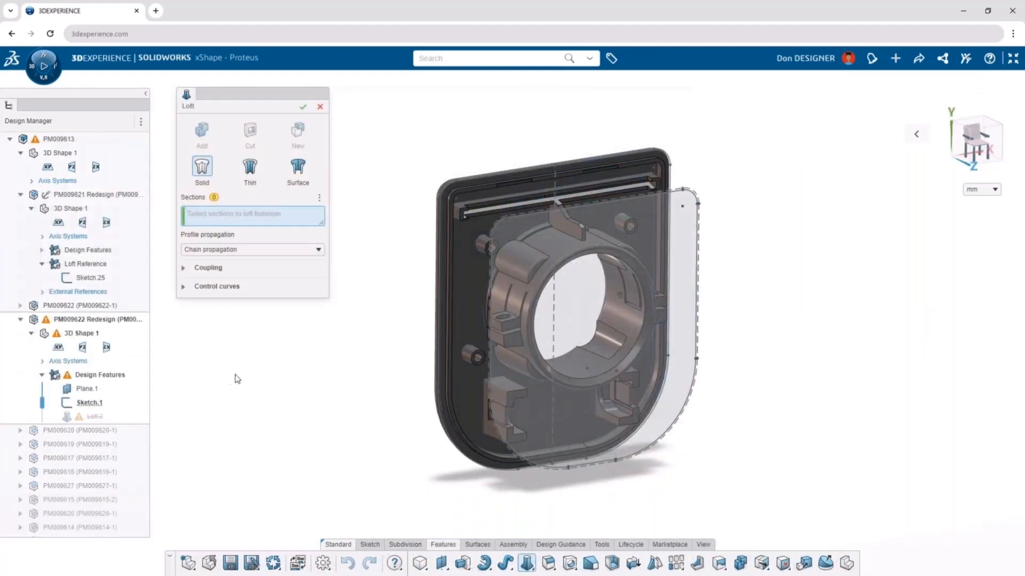
# Loft a solid between Sketch.1 of PM009622 Redesign and Sketch.25 in the Loft Reference set of PM009621 Redesign
pyautogui.click(140, 403)
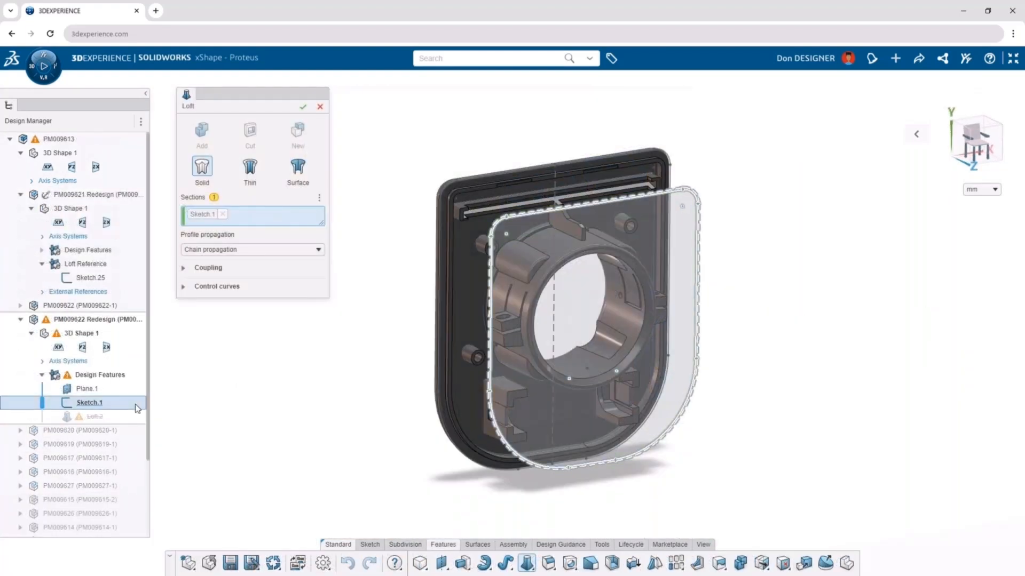
pyautogui.click(117, 280)
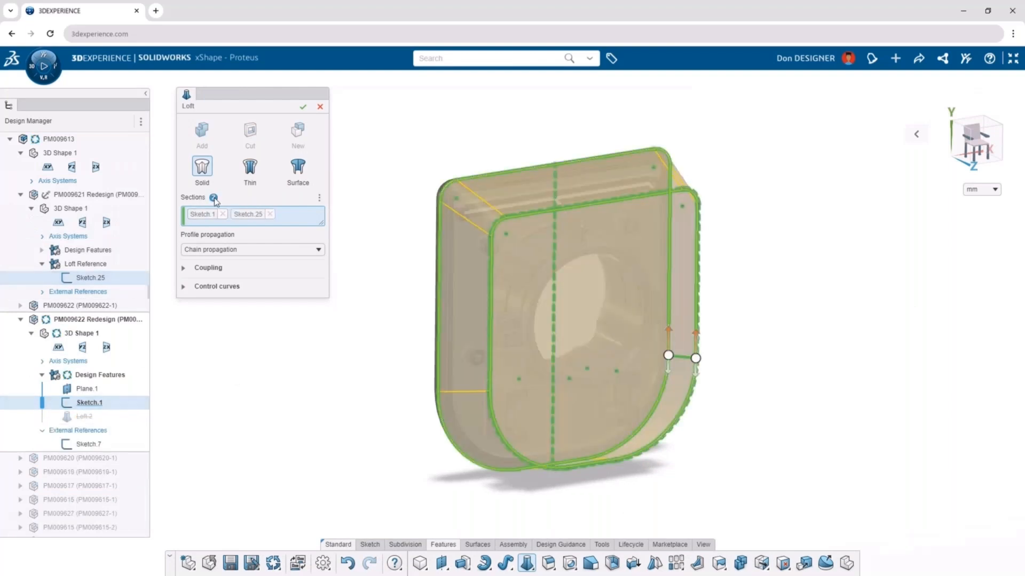
pyautogui.click(302, 108)
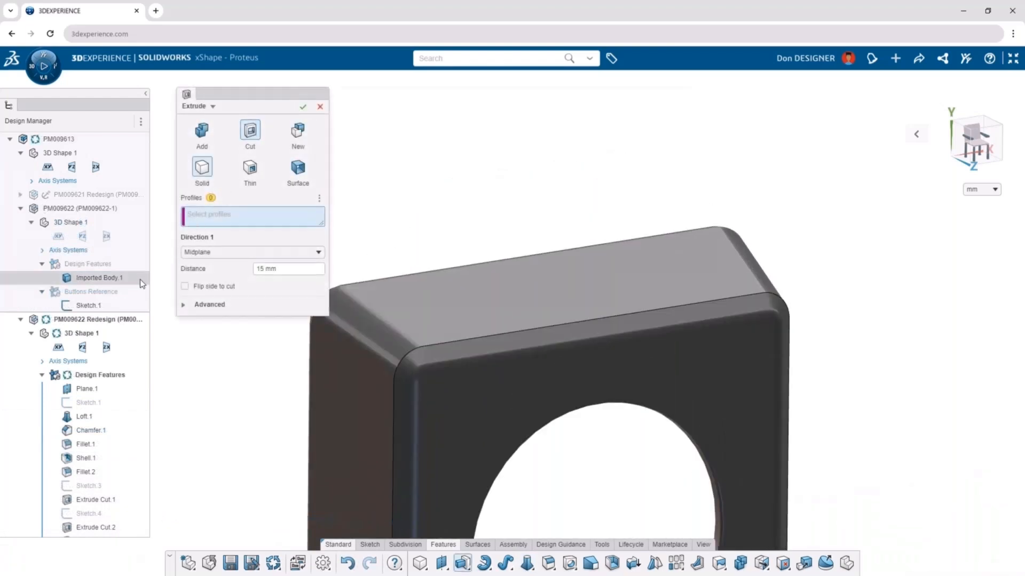
# Cut the button openings into the housing with Sketch.1 from the Buttons Reference set, using a 15 mm midplane extrude cut
pyautogui.click(129, 304)
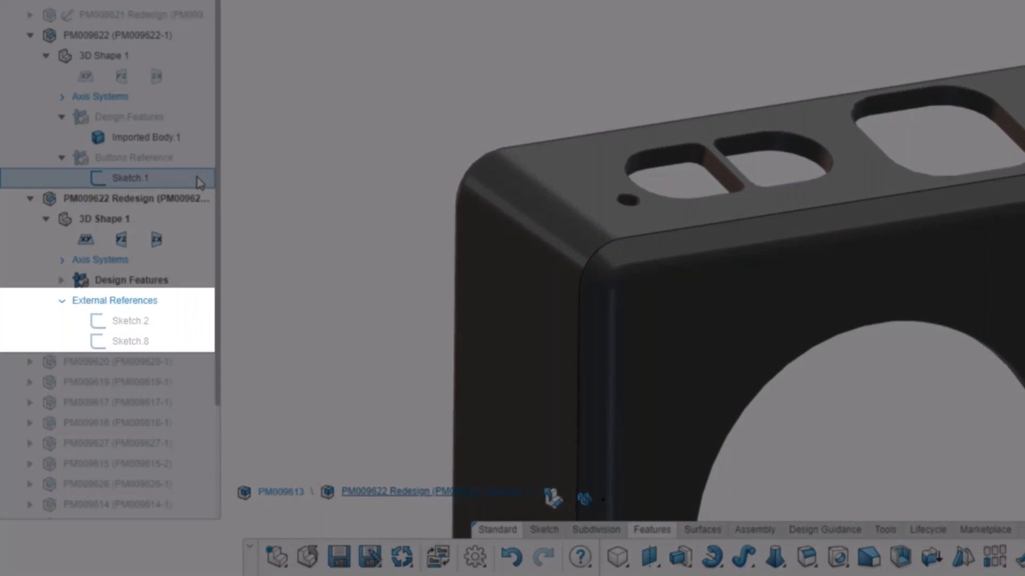
# Deactivate Sketch.1 in the Buttons Reference set of PM009622
pyautogui.click(198, 178)
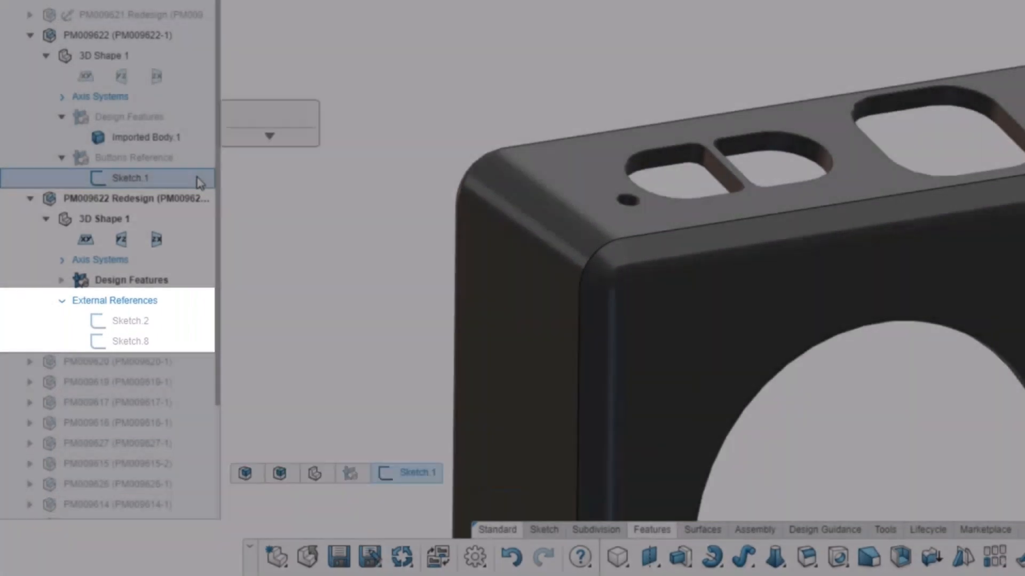
pyautogui.click(261, 140)
pyautogui.click(238, 160)
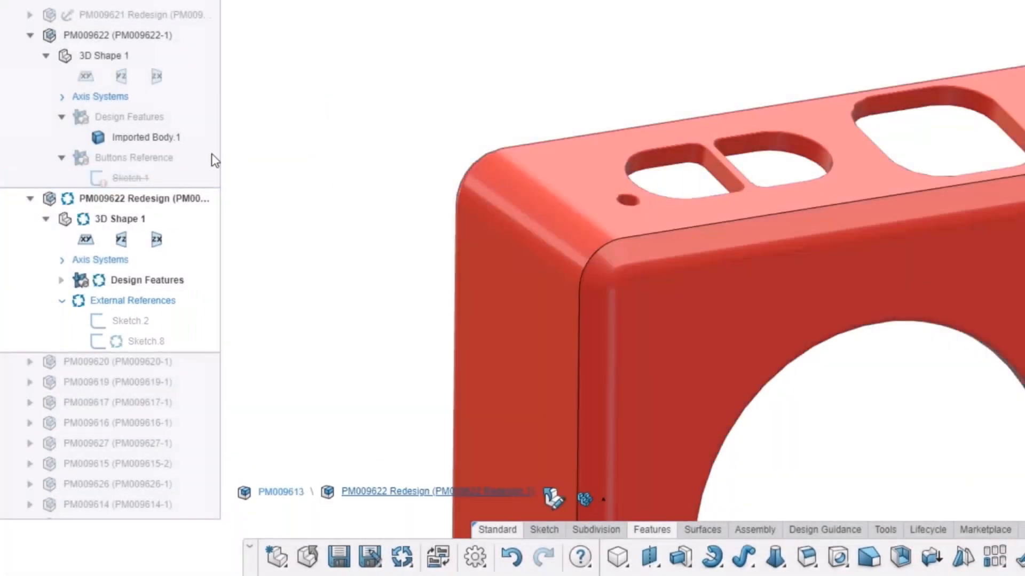
# Reactivate Sketch.1 in the Buttons Reference set and update the model
pyautogui.click(193, 176)
pyautogui.click(265, 135)
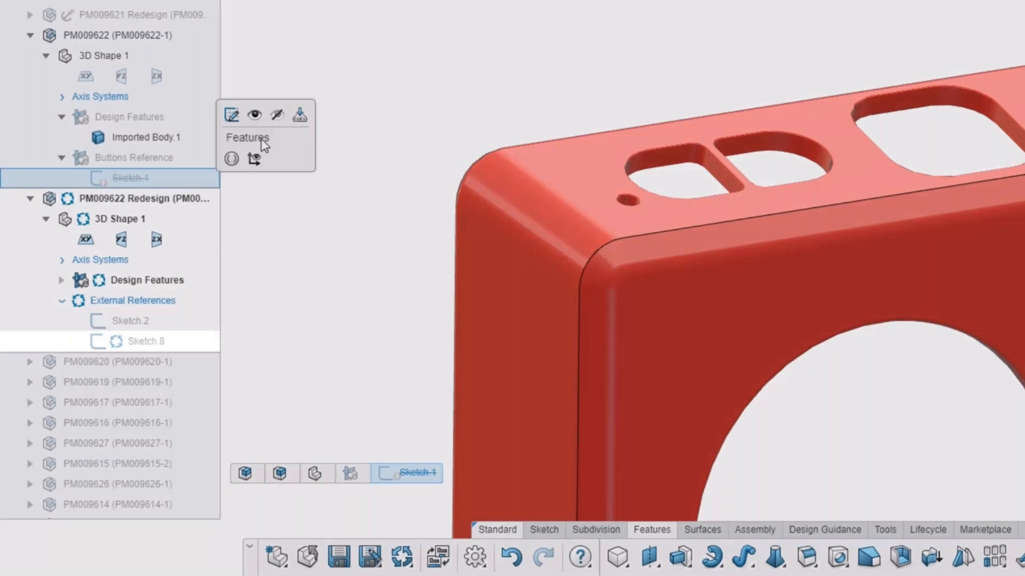
pyautogui.click(232, 159)
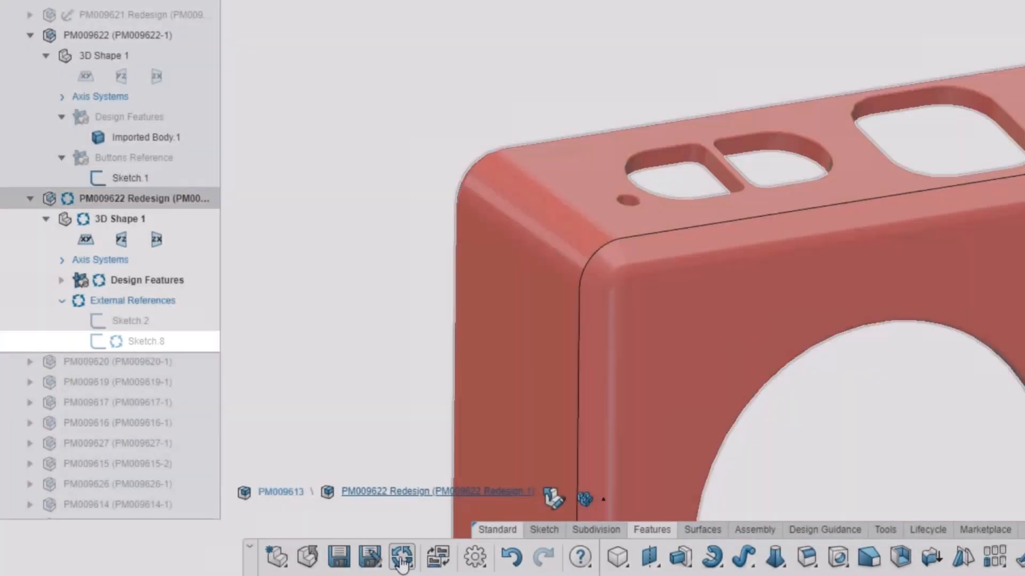
pyautogui.click(402, 556)
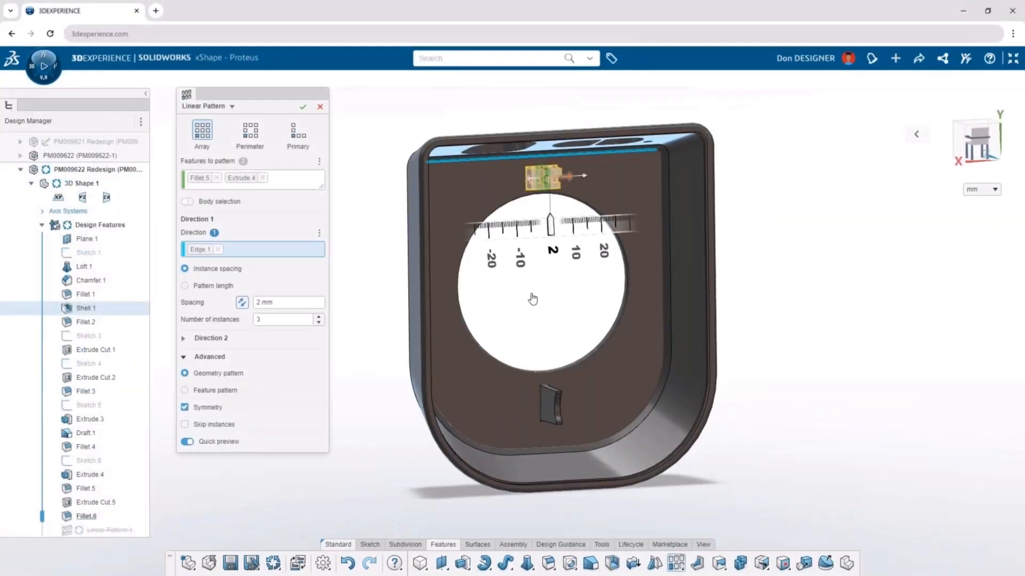
# Space the clips' linear pattern at 14 mm and spread the screw boss's circular pattern around the large opening, skipping the lowest instance
pyautogui.moveTo(571, 237); pyautogui.dragTo(595, 236)
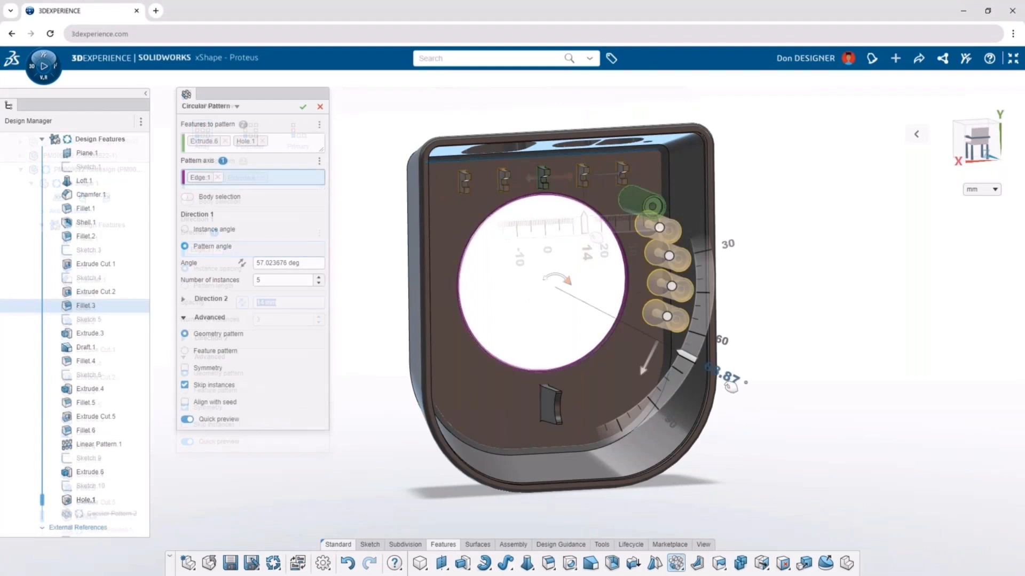
pyautogui.moveTo(728, 378); pyautogui.dragTo(450, 237)
pyautogui.click(556, 410)
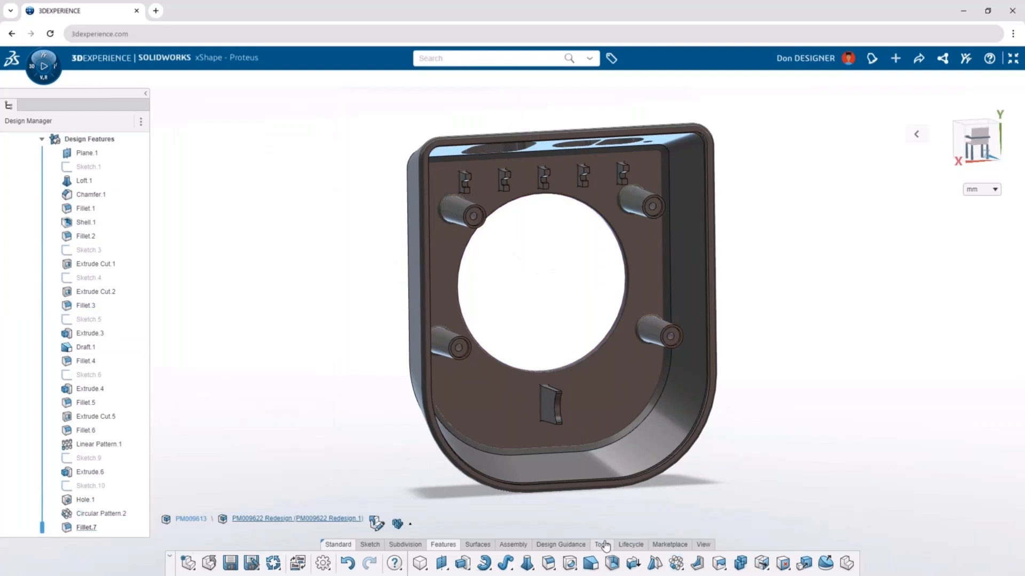
# Run the DFM Helper check on the housing with a minimum wall thickness of 1 mm
pyautogui.click(605, 544)
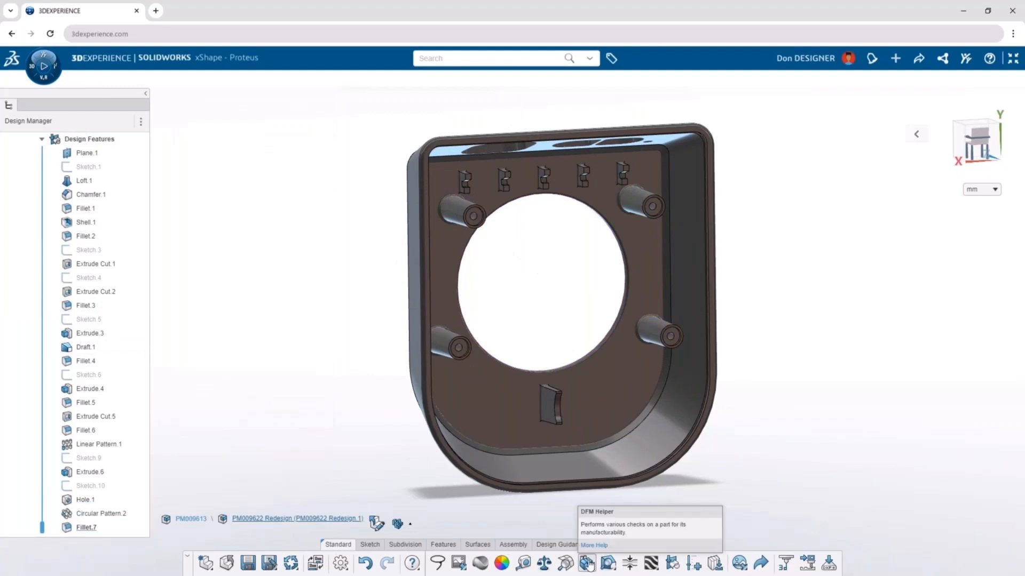
pyautogui.click(587, 563)
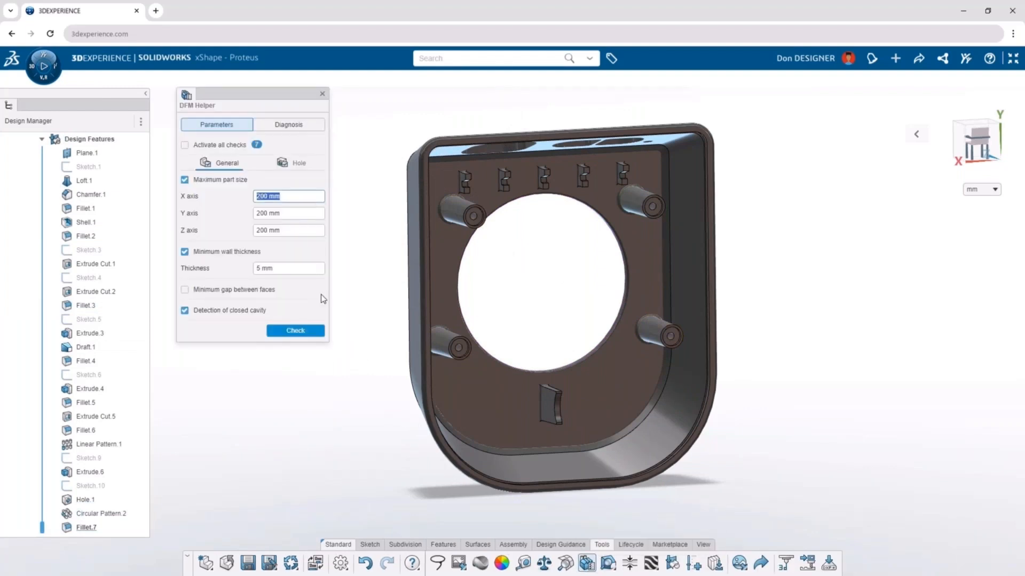
pyautogui.click(308, 272)
pyautogui.write('1')
pyautogui.press('Return')
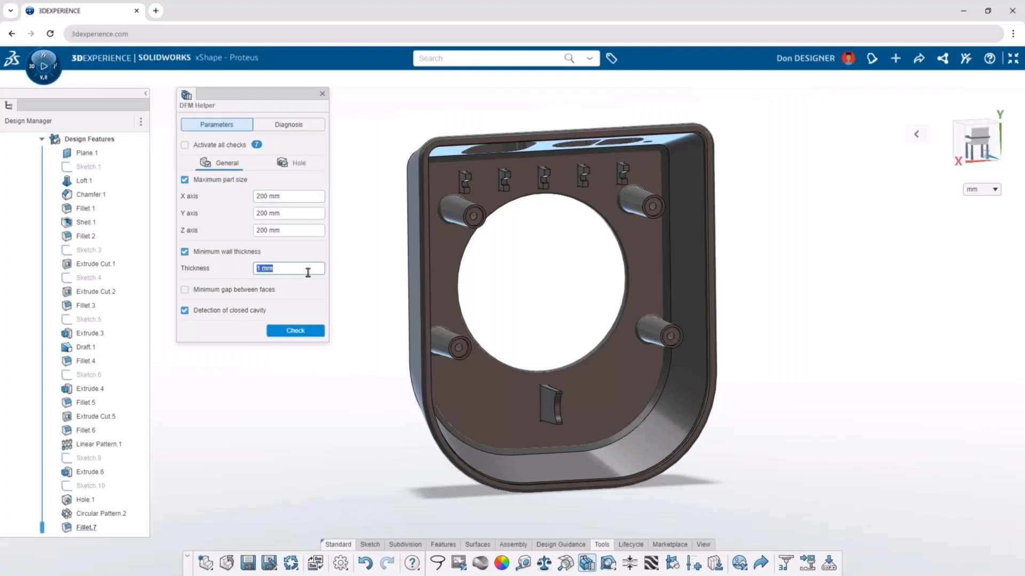
pyautogui.click(313, 331)
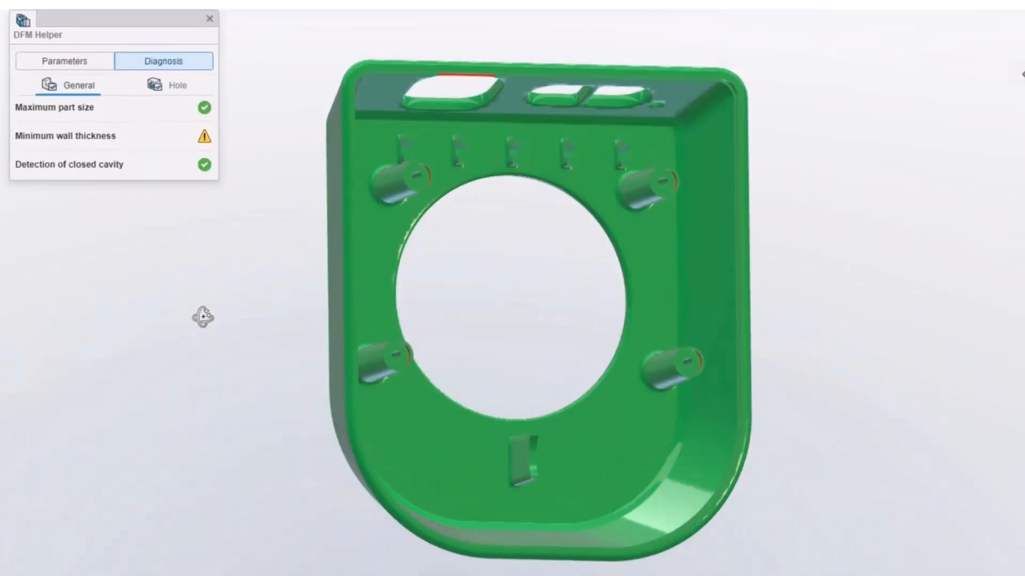
# Review the DFM diagnosis for general checks and for holes, looking at the flagged areas of the housing
pyautogui.moveTo(203, 317); pyautogui.dragTo(206, 351, button='middle')
pyautogui.click(180, 87)
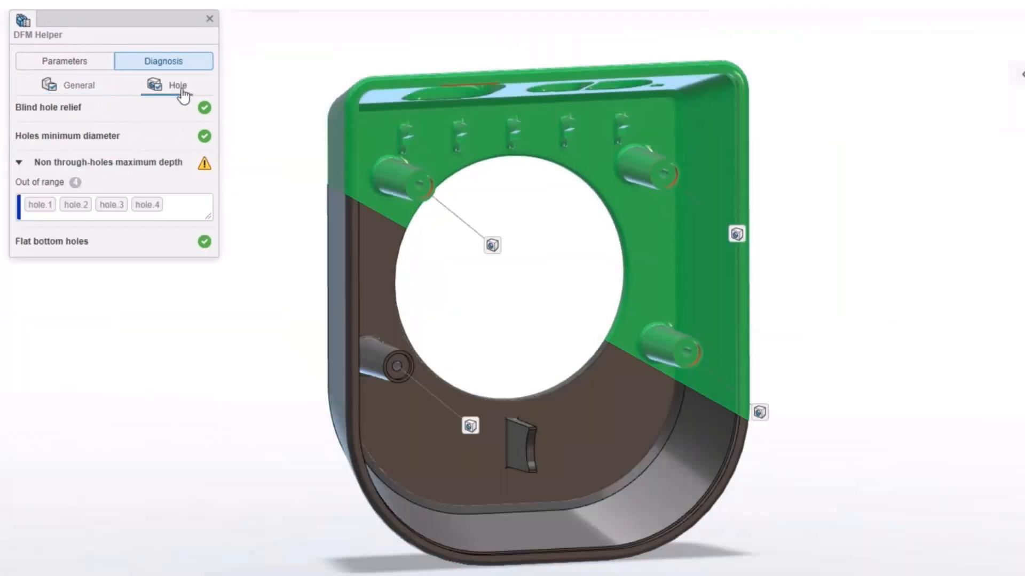
pyautogui.moveTo(279, 361)
pyautogui.mouseDown(button='middle')
pyautogui.moveTo(176, 361)
pyautogui.moveTo(260, 360)
pyautogui.mouseUp(button='middle')
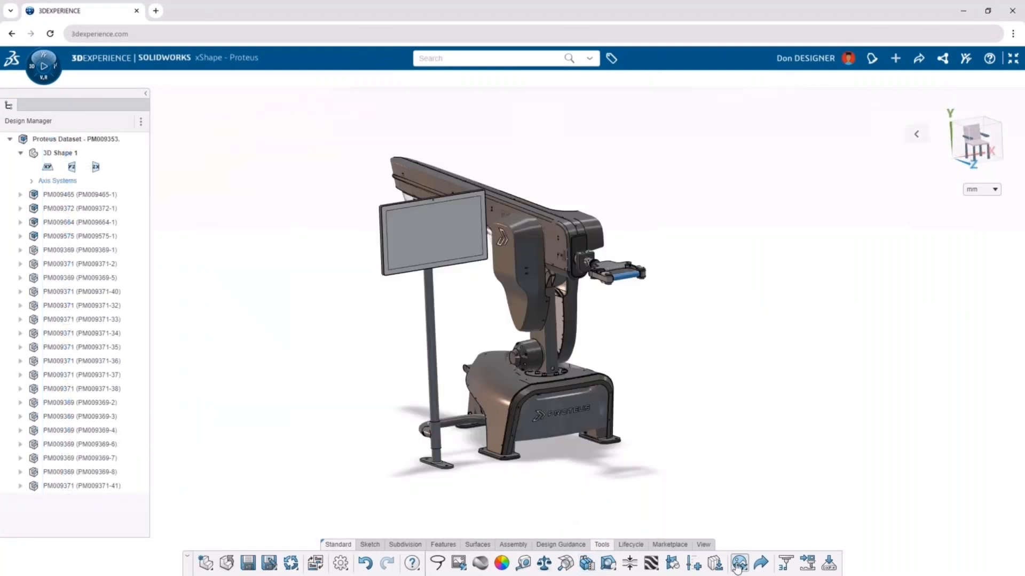
# Insert the Gym environment into the Proteus Dataset assembly
pyautogui.click(739, 563)
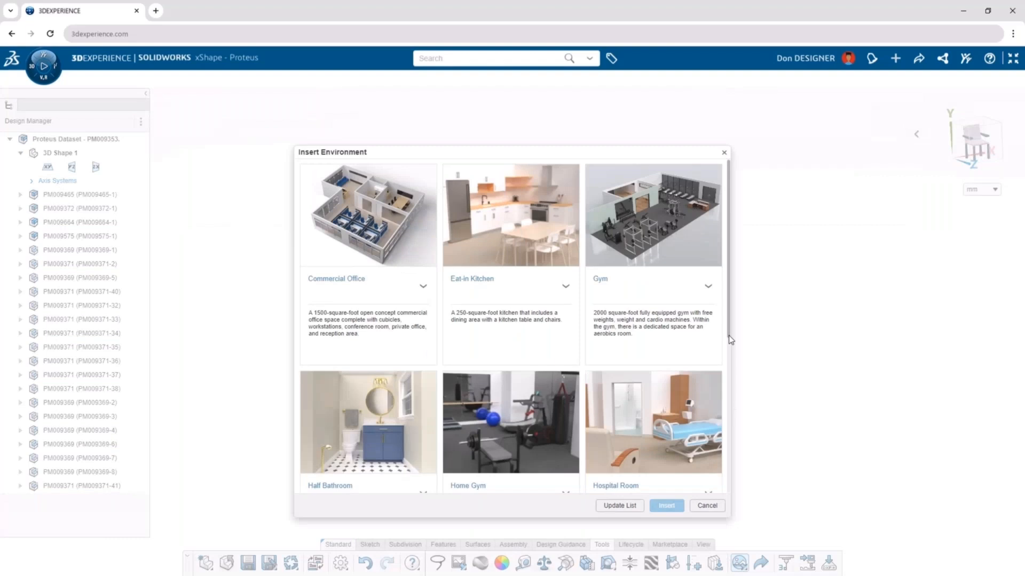
pyautogui.moveTo(728, 341); pyautogui.dragTo(733, 478)
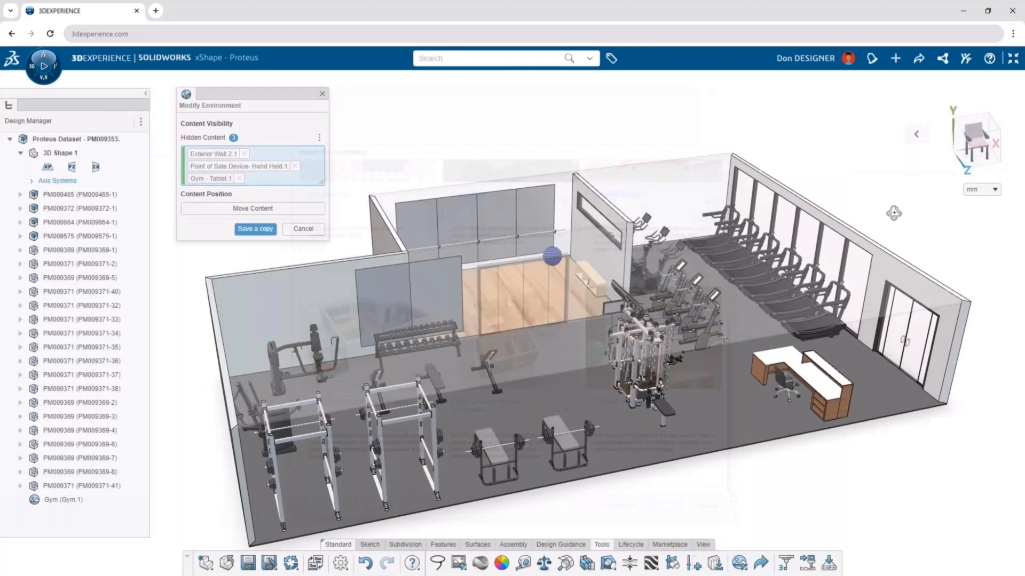
# Hide the gym environment's ceiling, checkout counter and neighbouring items
pyautogui.click(689, 194)
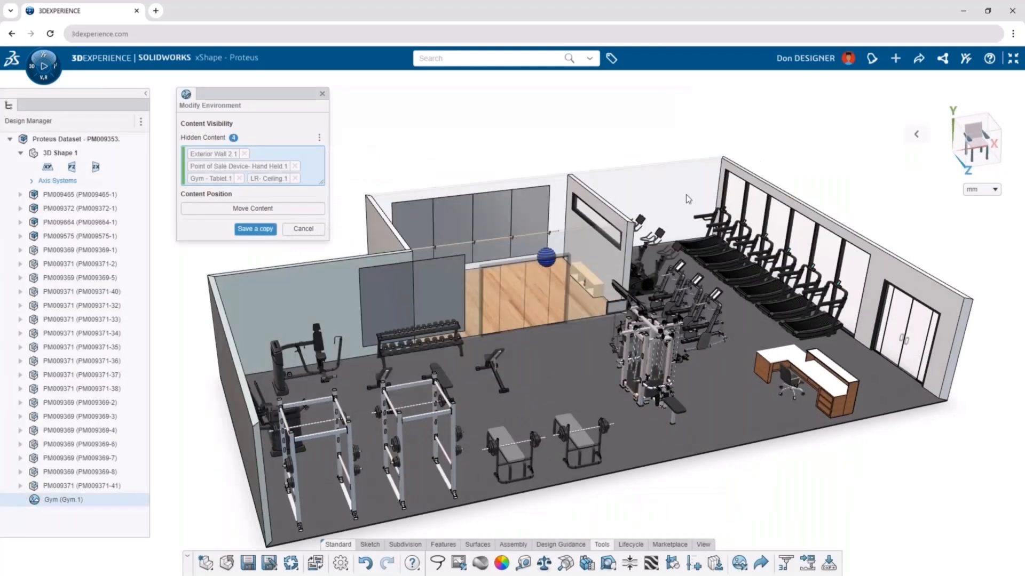
pyautogui.scroll(5, 738, 375)
pyautogui.click(786, 340)
pyautogui.click(680, 308)
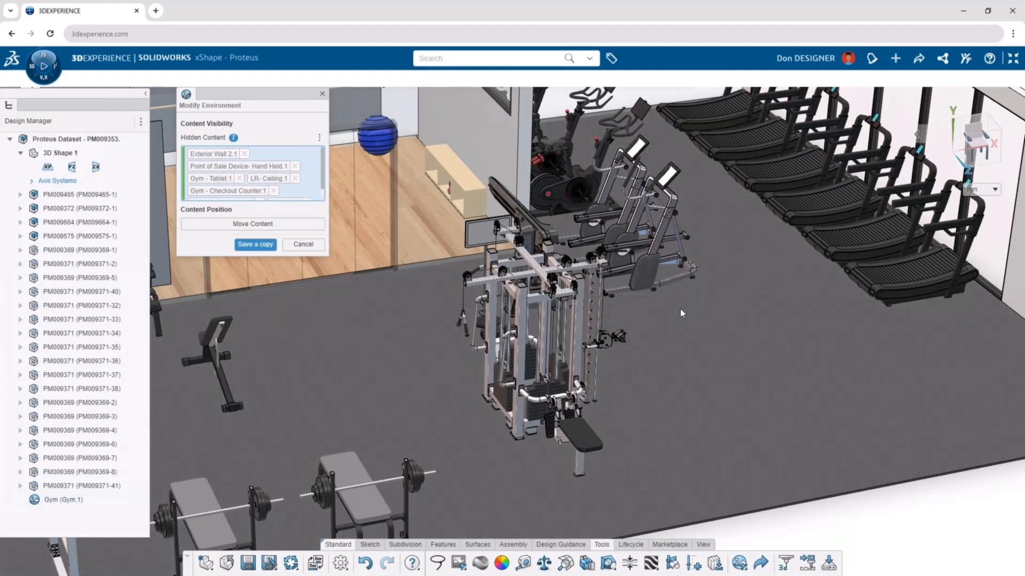
# Move the multi-station weight machine 1200 mm away from the robot and save a copy of the modified environment
pyautogui.click(253, 224)
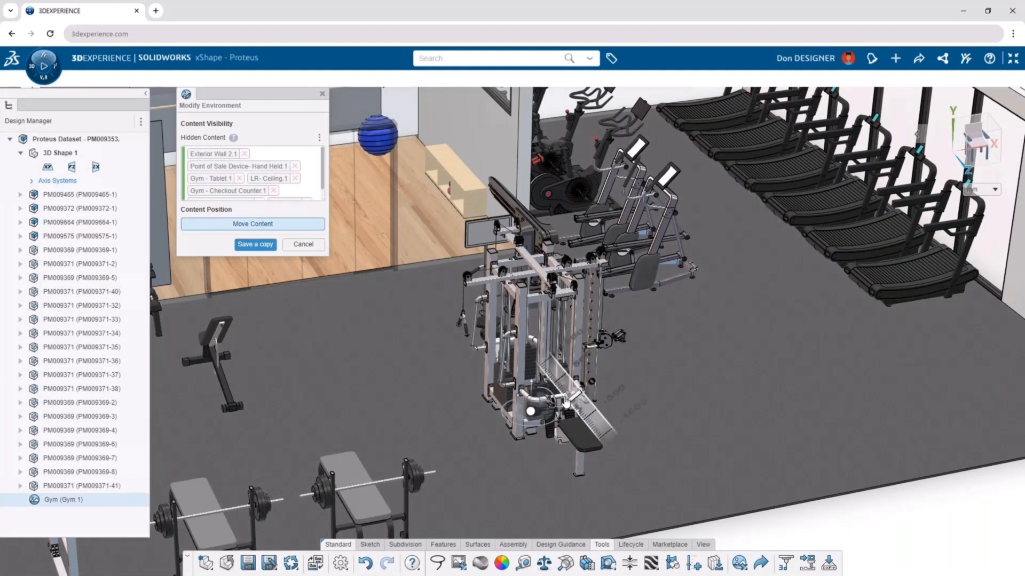
pyautogui.moveTo(566, 403); pyautogui.dragTo(613, 442)
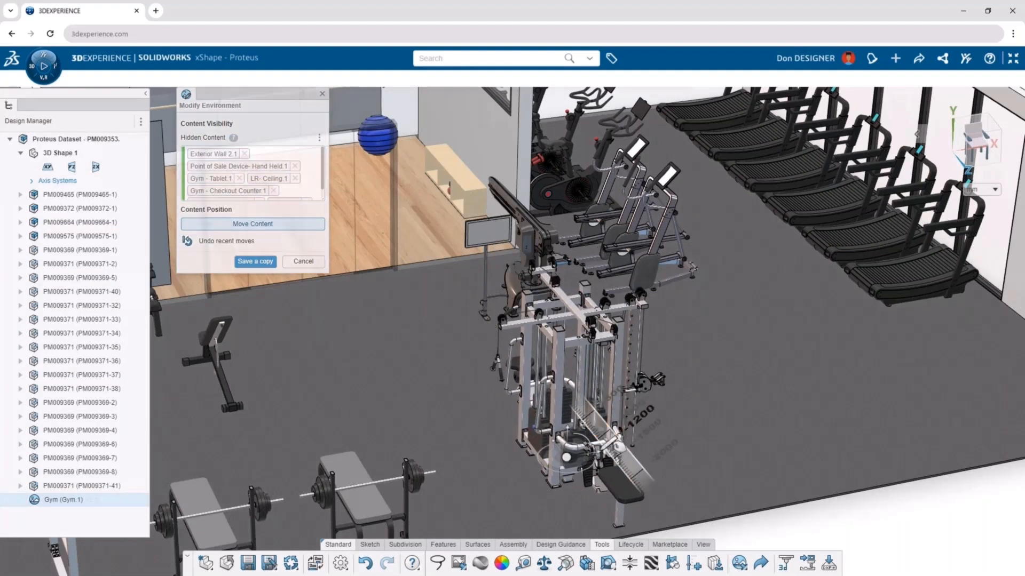
pyautogui.click(255, 261)
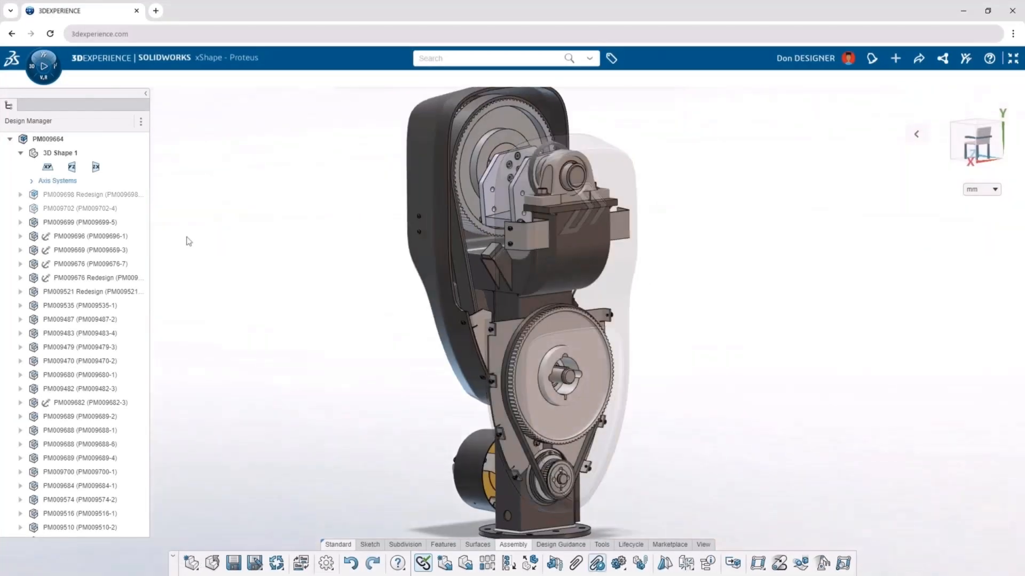
# Insert the recent component PM009489 Redesign, place it at the large pulley's hub and accept the proposed joint
pyautogui.click(465, 563)
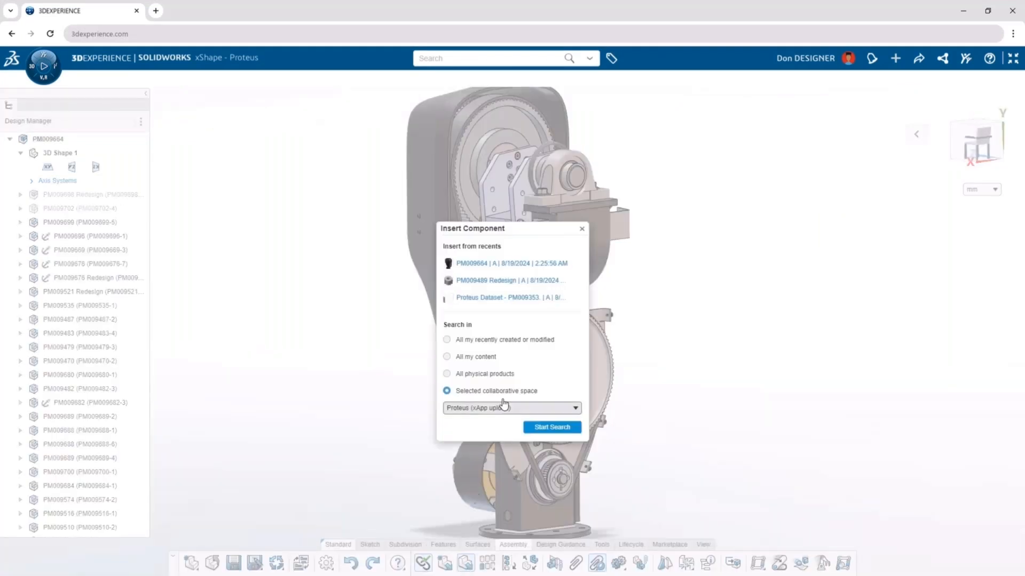
pyautogui.click(510, 284)
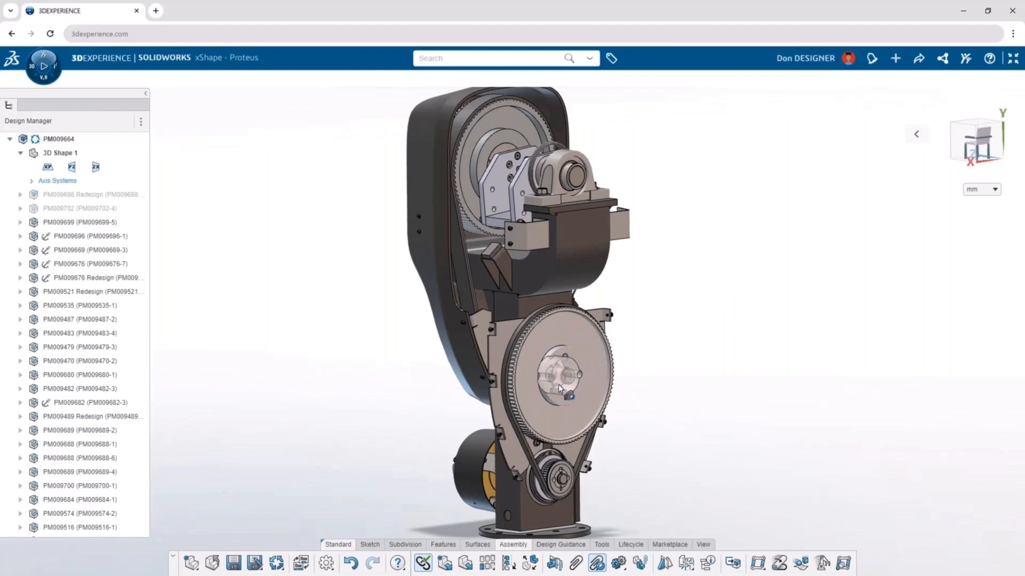
pyautogui.click(559, 384)
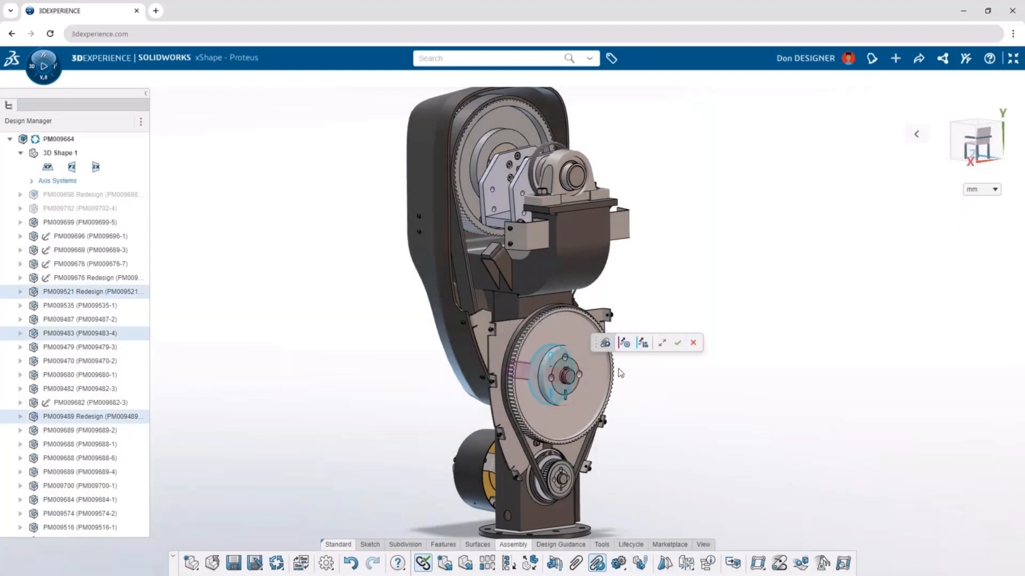
pyautogui.click(677, 342)
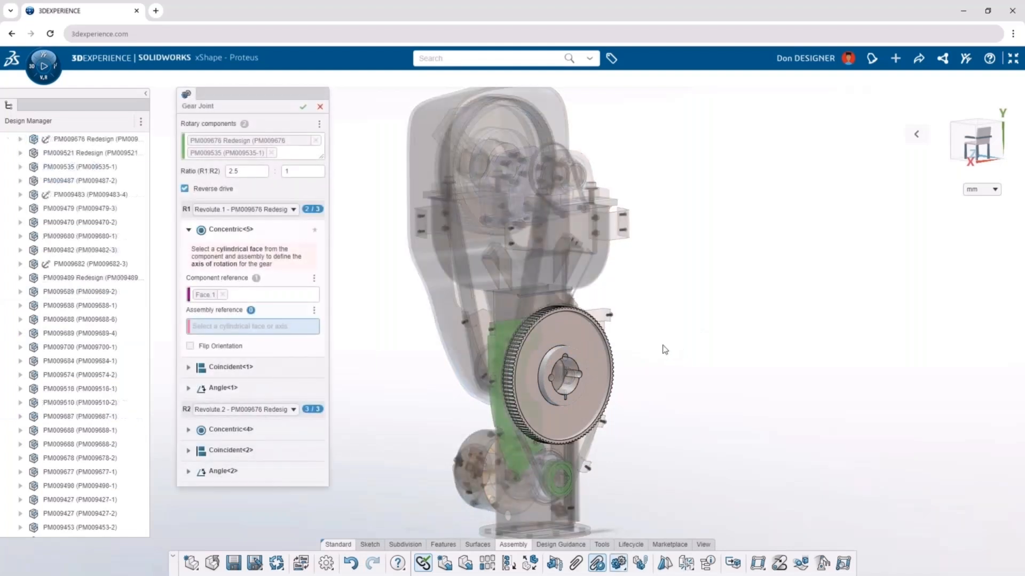
# Complete the gear joint using the large pulley's cylindrical hub face as the assembly reference for the first revolute's axis of rotation
pyautogui.click(314, 278)
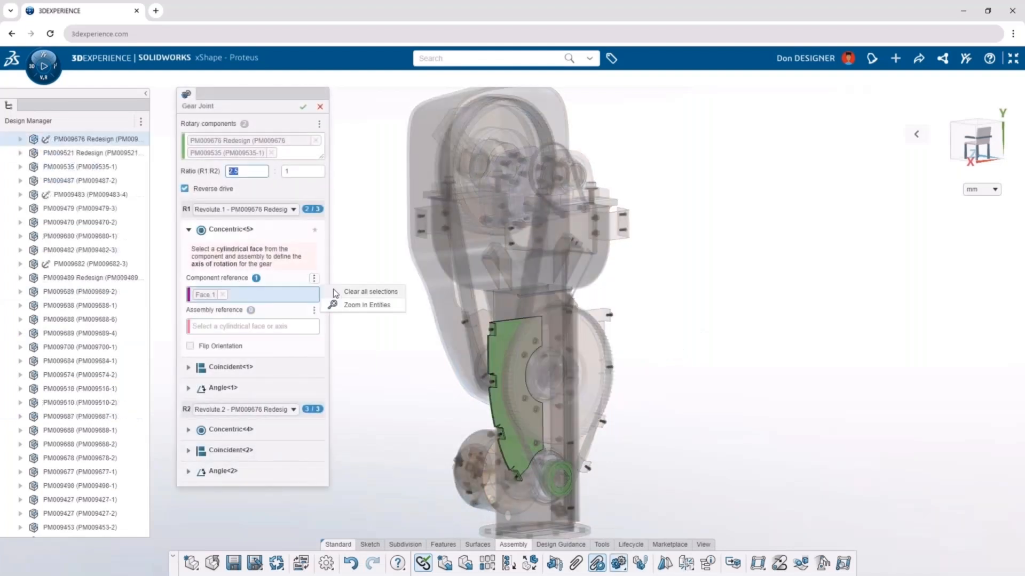
pyautogui.click(353, 306)
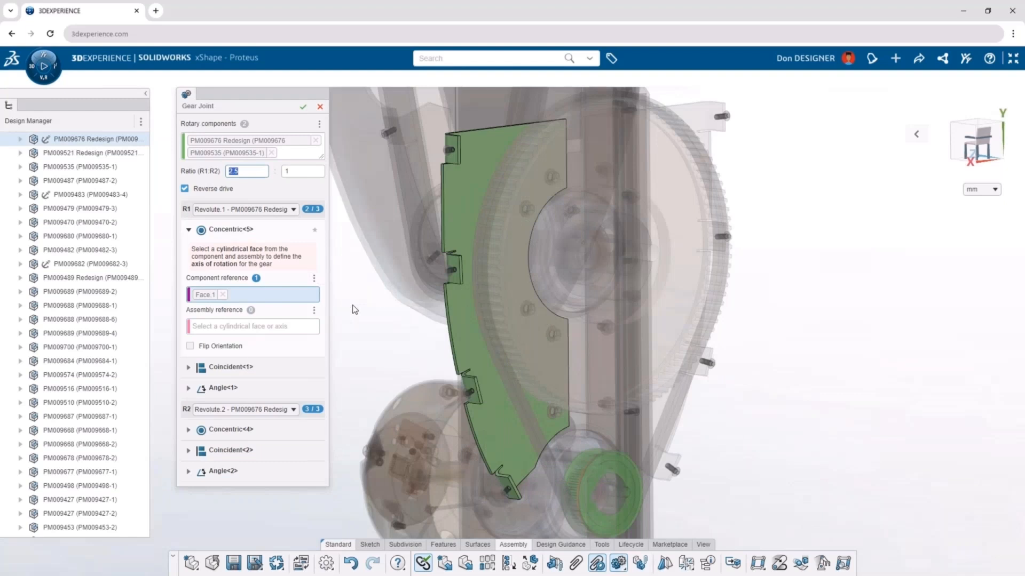
pyautogui.click(298, 326)
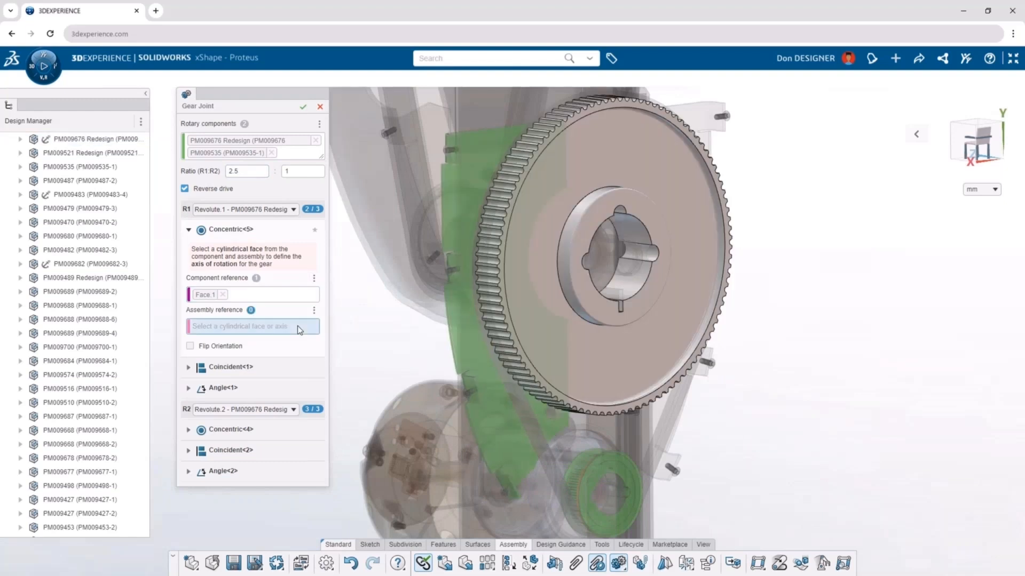
pyautogui.click(561, 263)
pyautogui.click(303, 106)
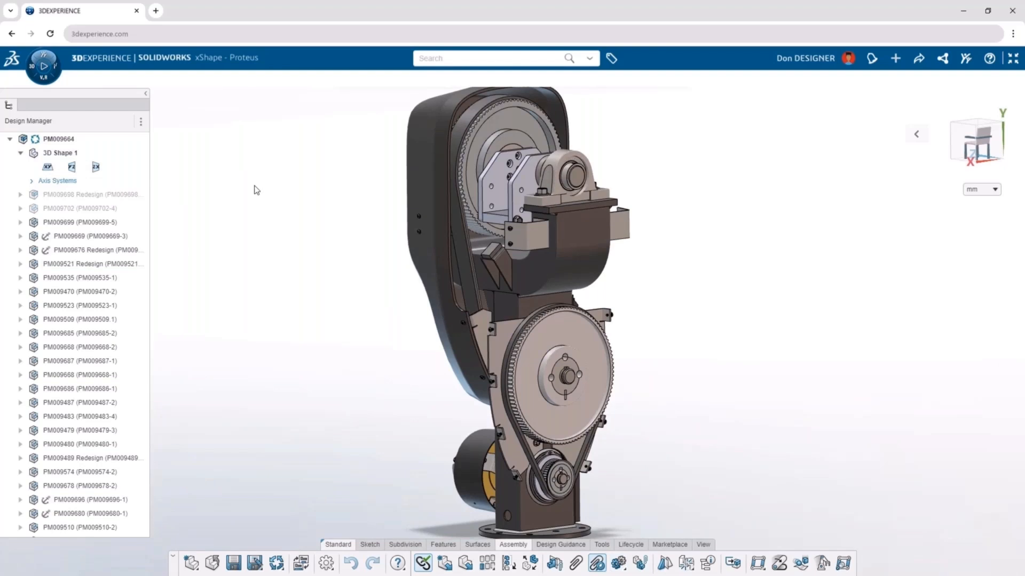
# Isolate components PM009521 Redesign through PM009678, test the drive motion by turning the large pulley and undo that movement
pyautogui.click(142, 264)
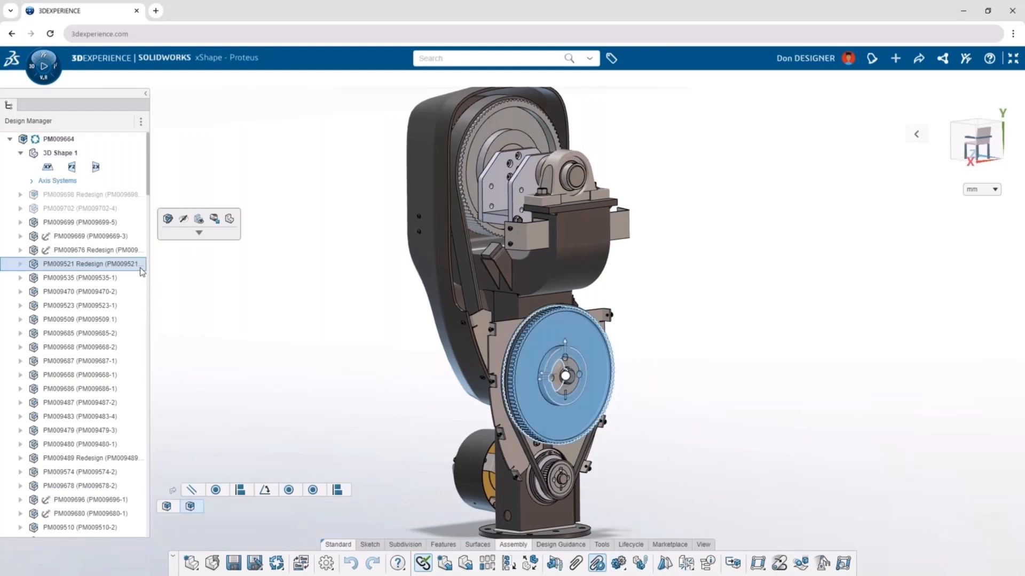
pyautogui.keyDown('shift'); pyautogui.click(129, 482); pyautogui.keyUp('shift')
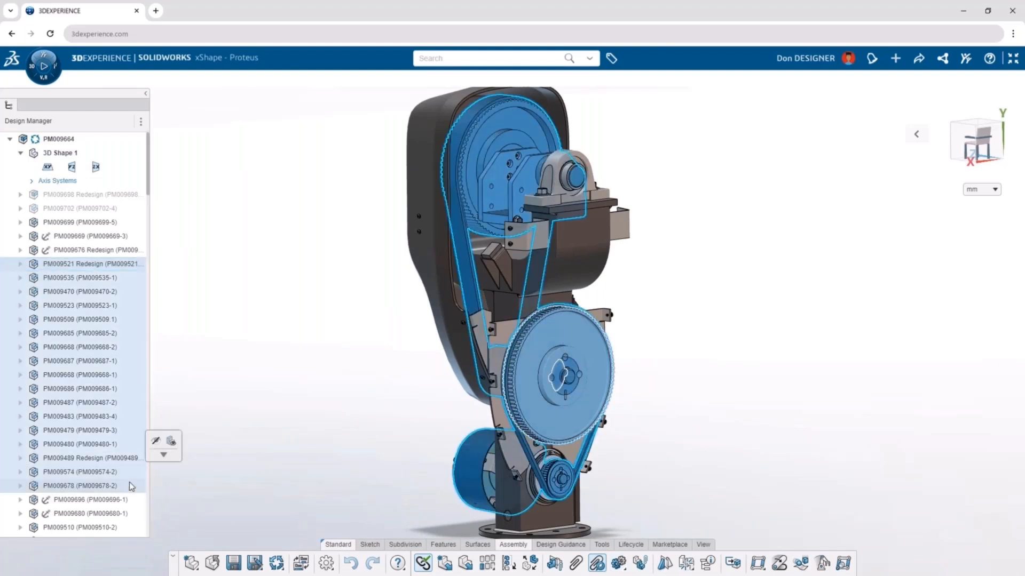
pyautogui.click(188, 473)
pyautogui.click(187, 472)
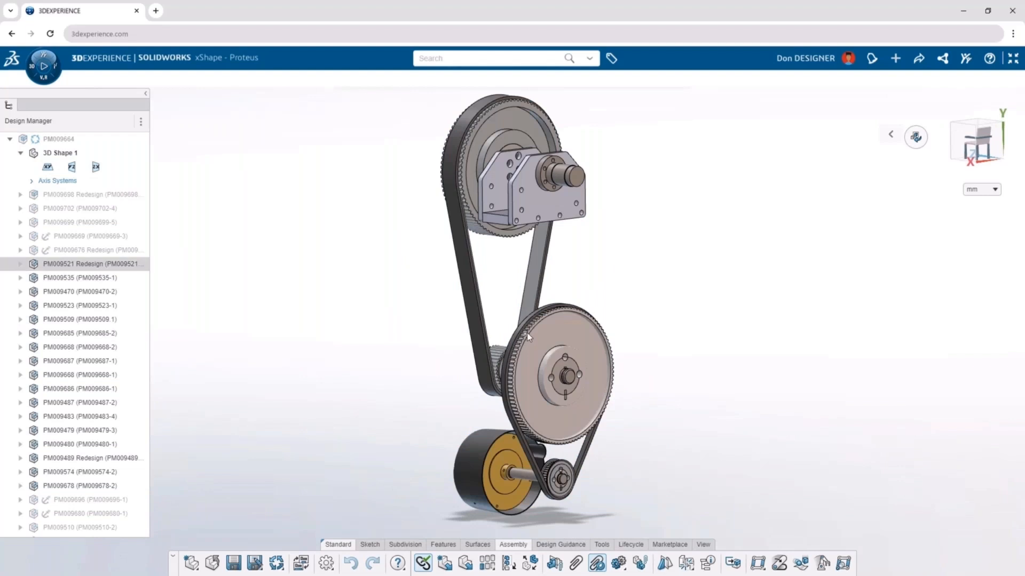
pyautogui.moveTo(526, 331)
pyautogui.mouseDown()
pyautogui.moveTo(517, 350)
pyautogui.moveTo(537, 323)
pyautogui.moveTo(530, 335)
pyautogui.mouseUp()
pyautogui.hotkey('ctrl', 'z')
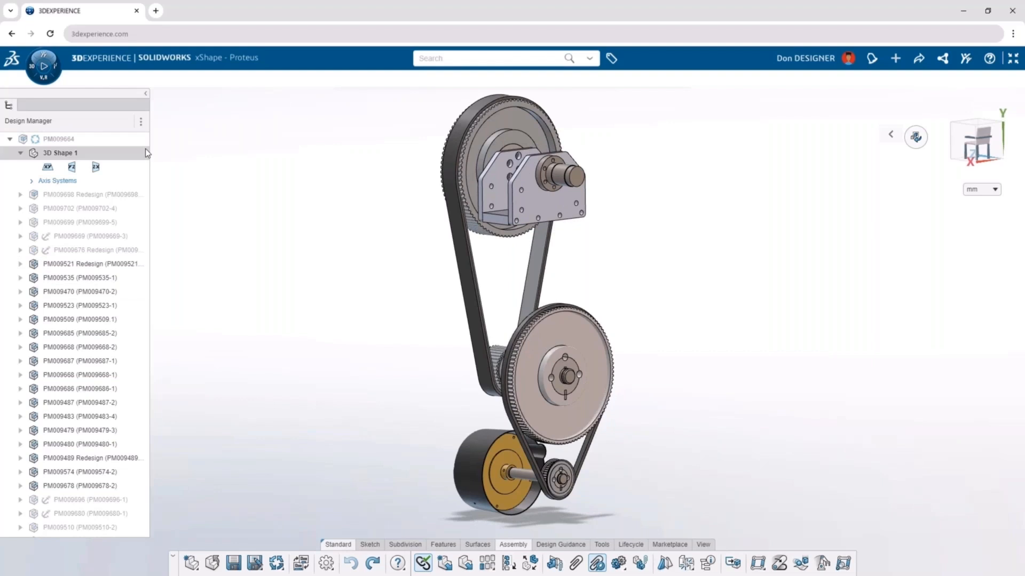
# Isolate the sheet metal bracket PM009676 Redesign and open it in xDrawing
pyautogui.click(137, 143)
pyautogui.click(177, 106)
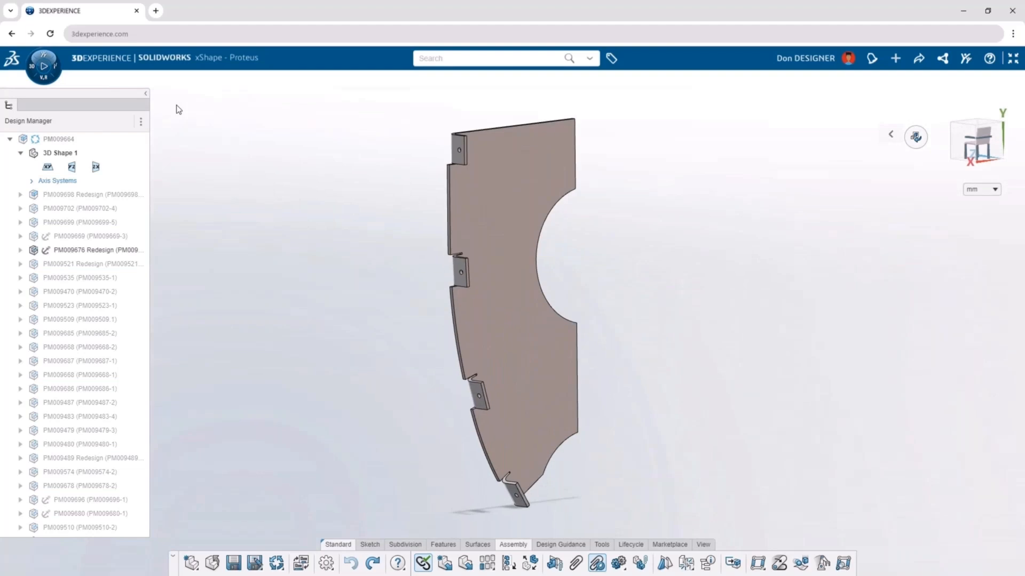
pyautogui.press('w')
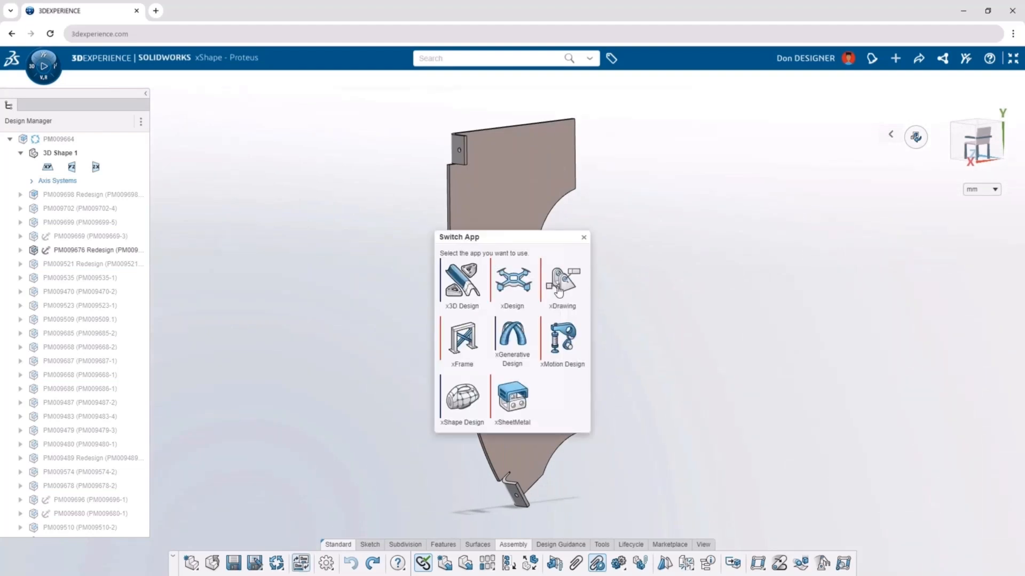
pyautogui.click(559, 290)
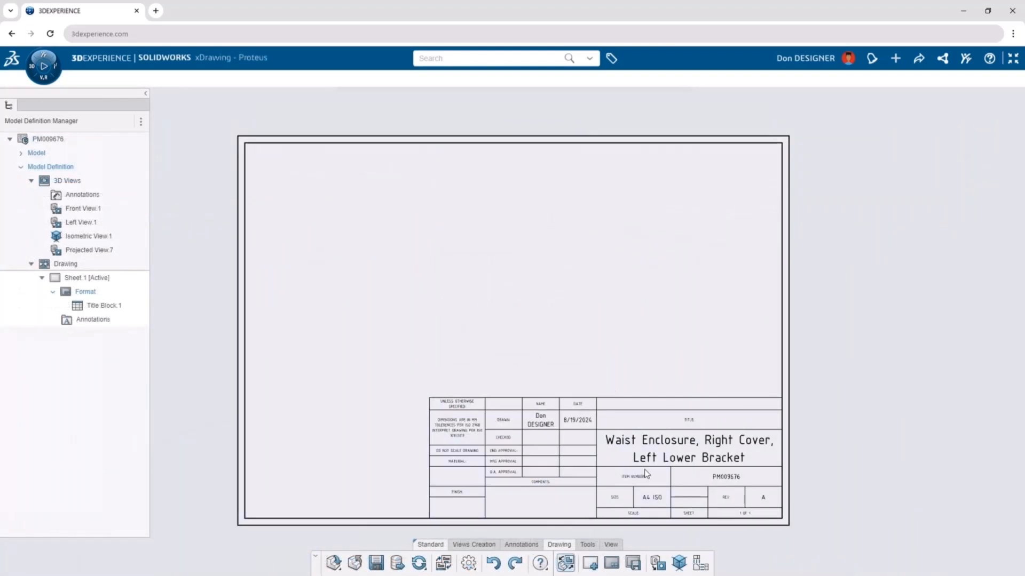
# Place a front view of the bracket on the sheet above the title block and dimension its top edge
pyautogui.click(656, 564)
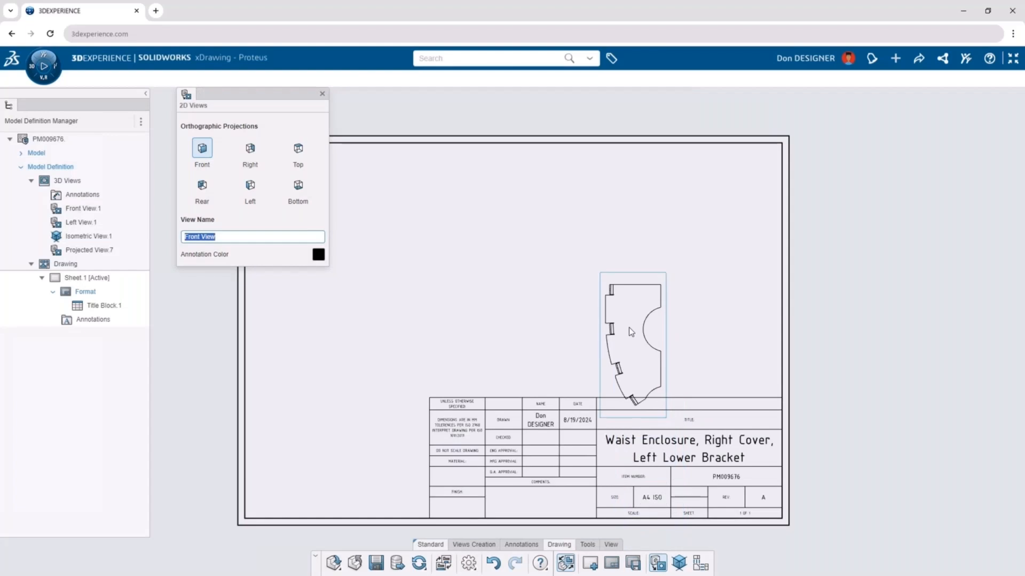
pyautogui.click(616, 236)
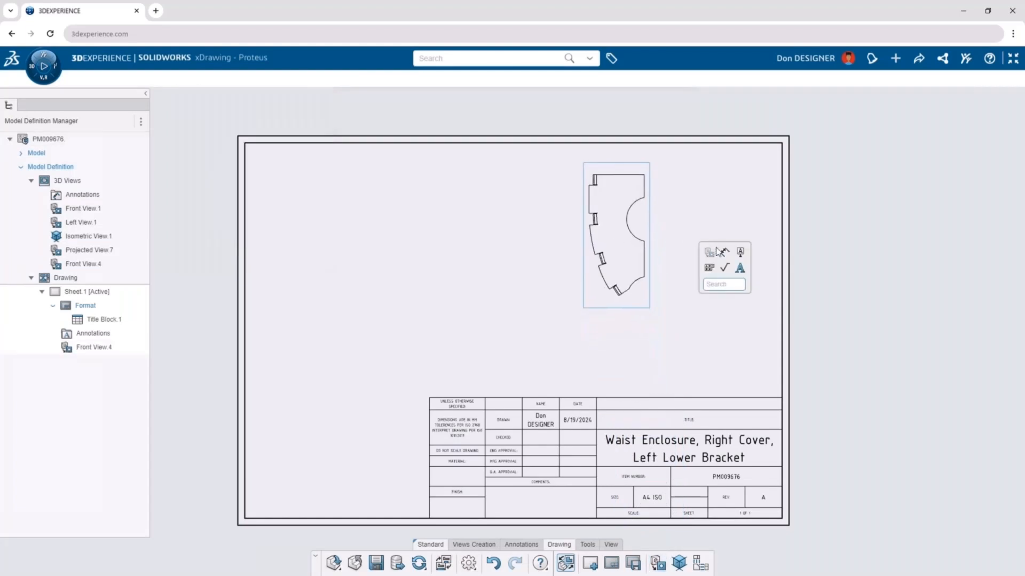
pyautogui.click(723, 252)
pyautogui.click(651, 238)
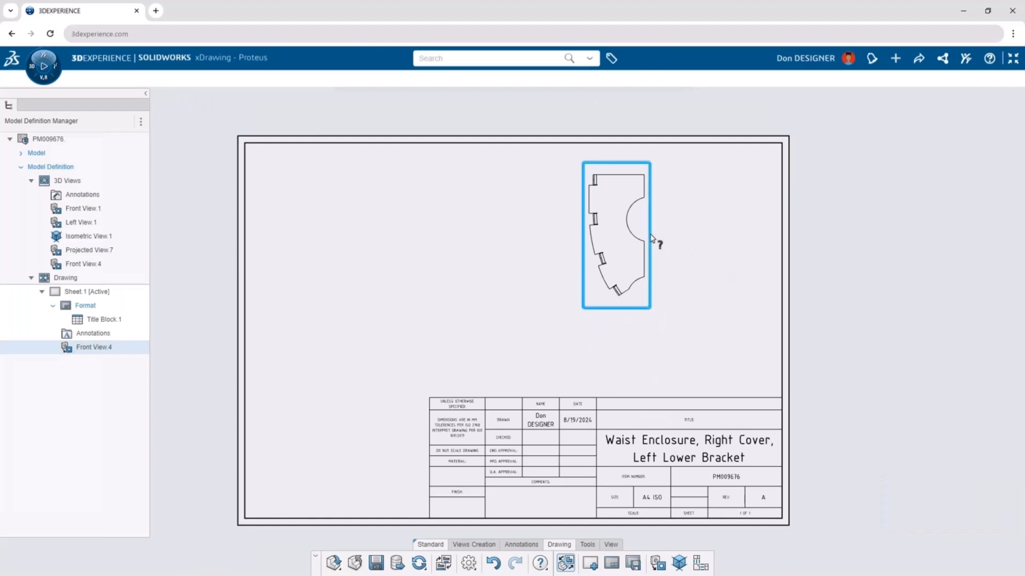
pyautogui.click(540, 197)
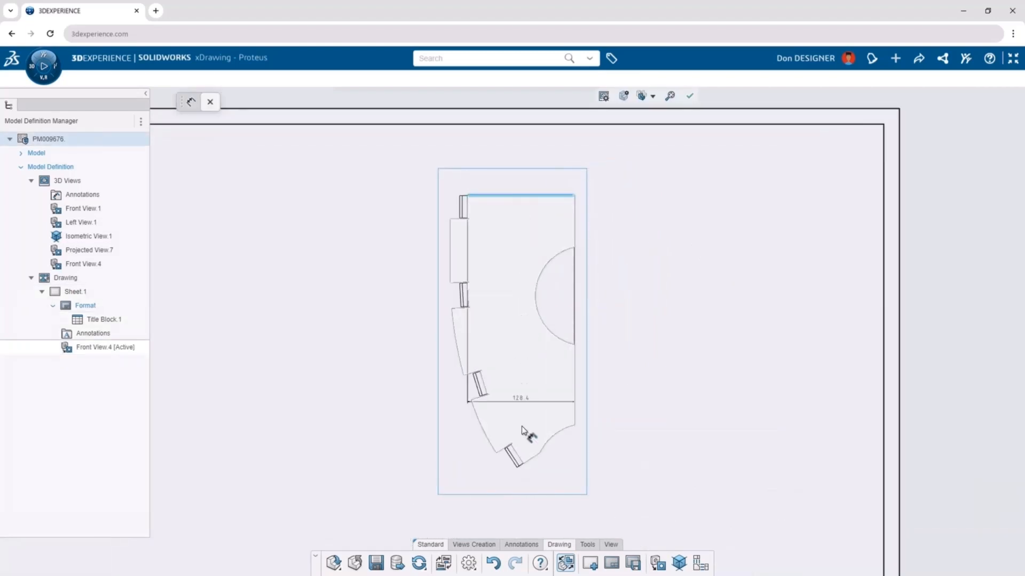
pyautogui.click(516, 468)
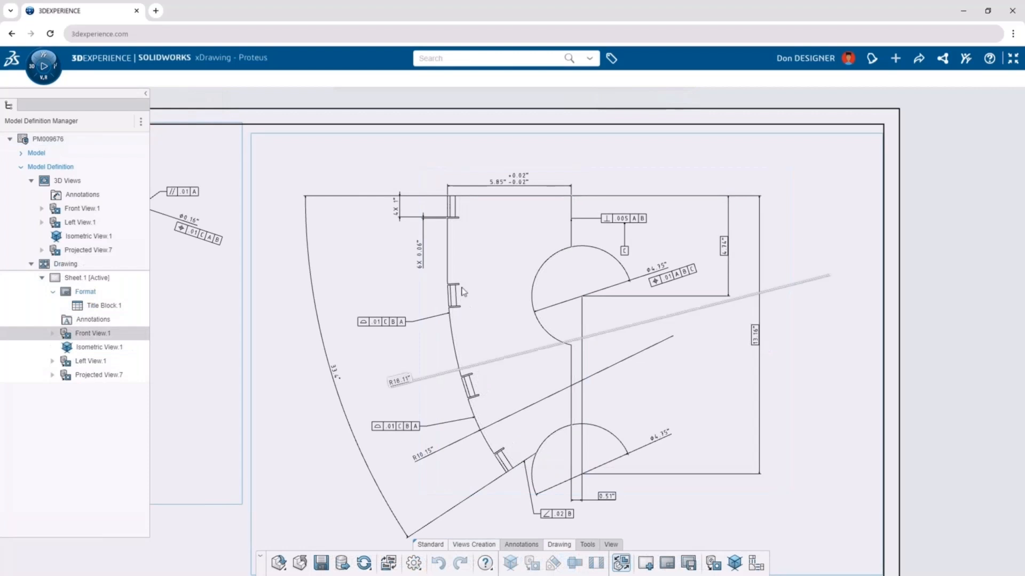
# Activate the 3D Front View.1 and create a Flatten View of the sheet metal bracket with its default orientation
pyautogui.doubleClick(114, 209)
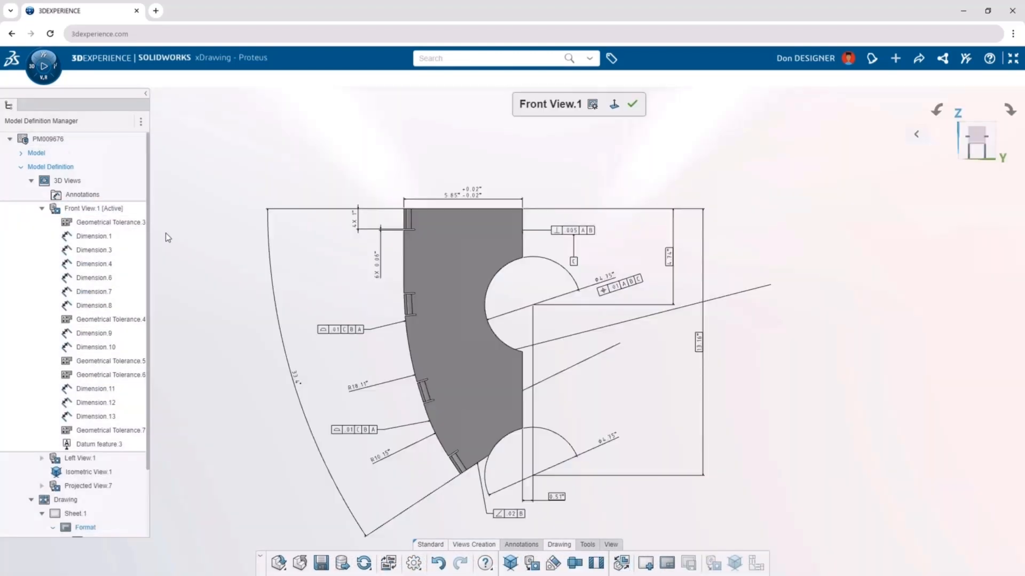
pyautogui.click(456, 314)
pyautogui.moveTo(456, 314)
pyautogui.mouseDown(button='middle')
pyautogui.moveTo(373, 312)
pyautogui.moveTo(515, 320)
pyautogui.moveTo(453, 317)
pyautogui.mouseUp(button='middle')
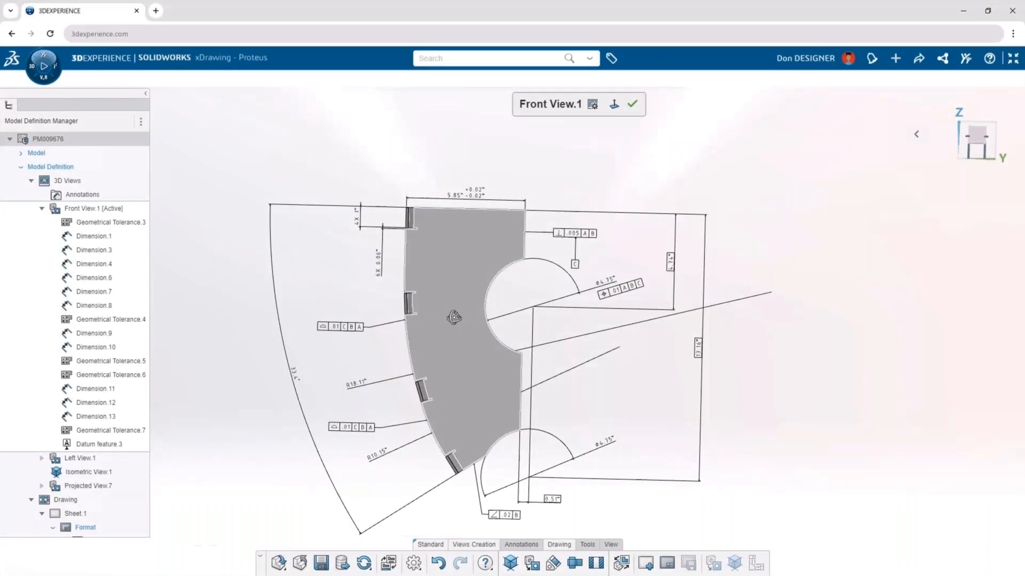
pyautogui.write('sflat')
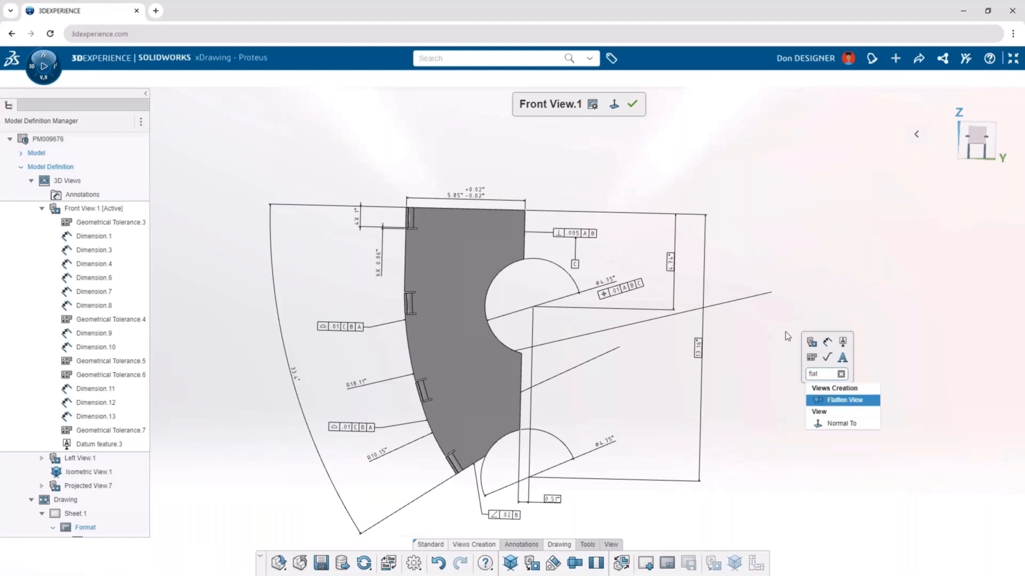
pyautogui.click(847, 401)
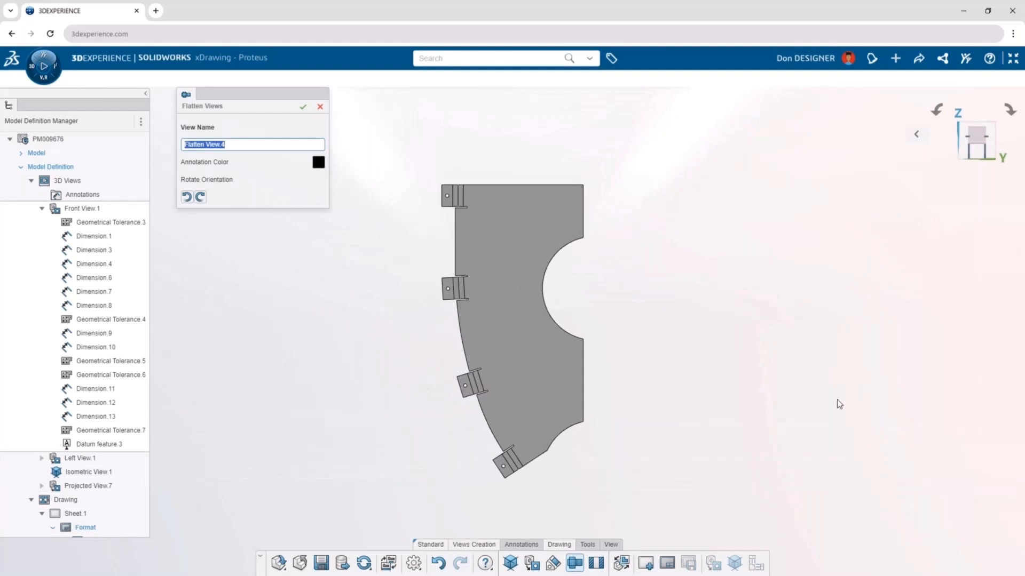
pyautogui.click(304, 109)
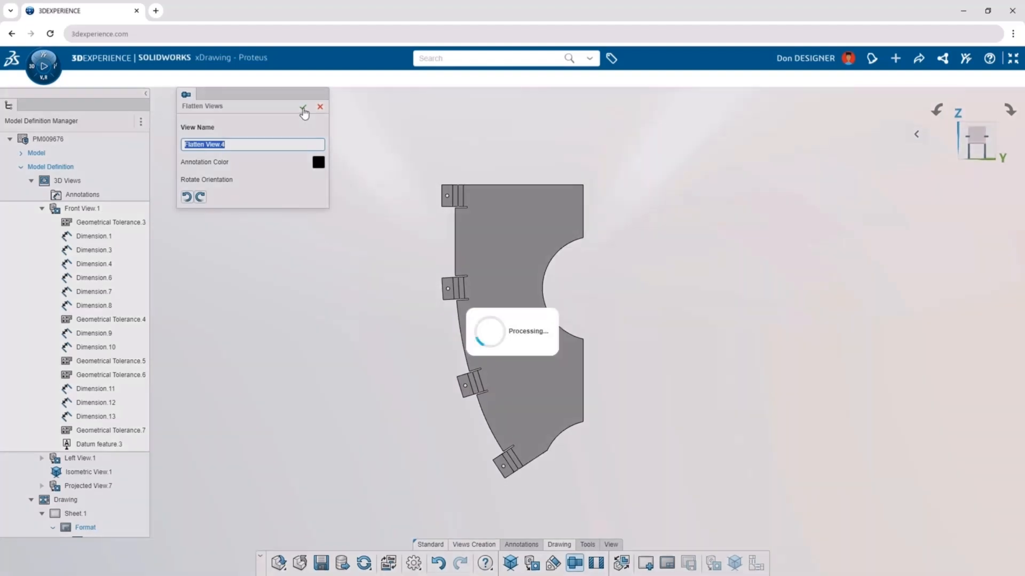
# Add a bend table just above the flattened bracket and place the flatten view on the sheet beside the left view
pyautogui.click(527, 546)
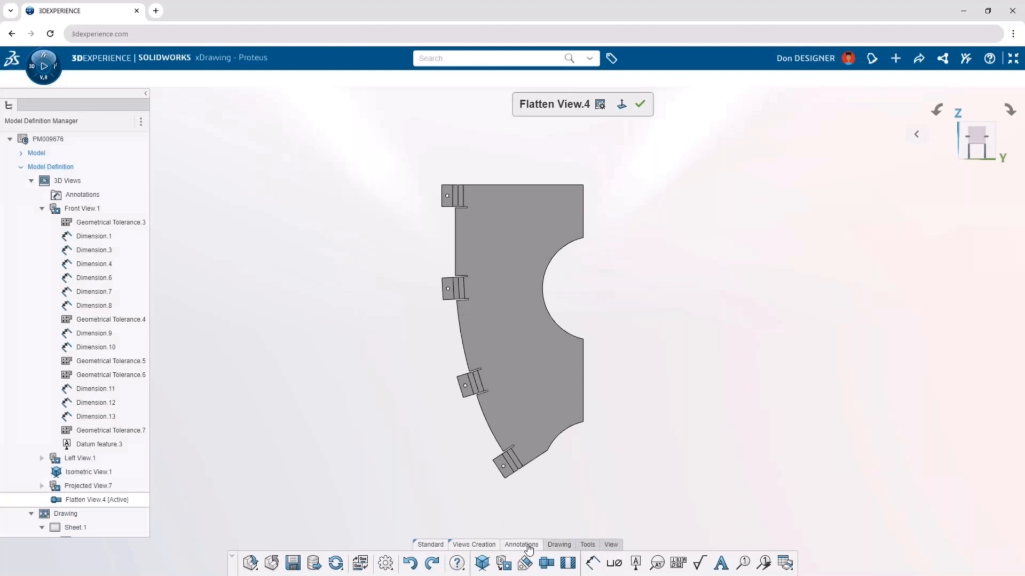
pyautogui.click(784, 564)
pyautogui.click(809, 542)
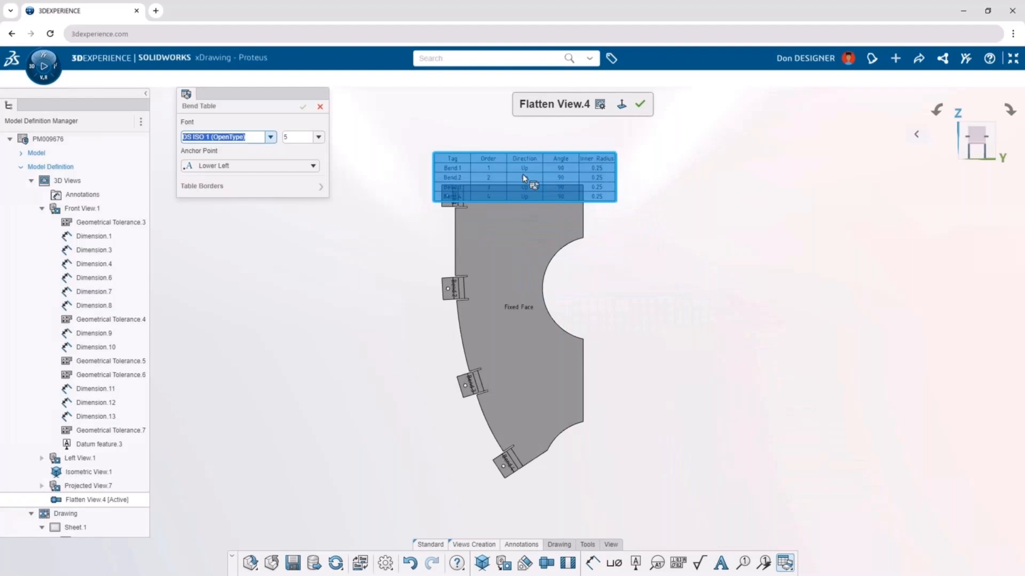
pyautogui.click(516, 149)
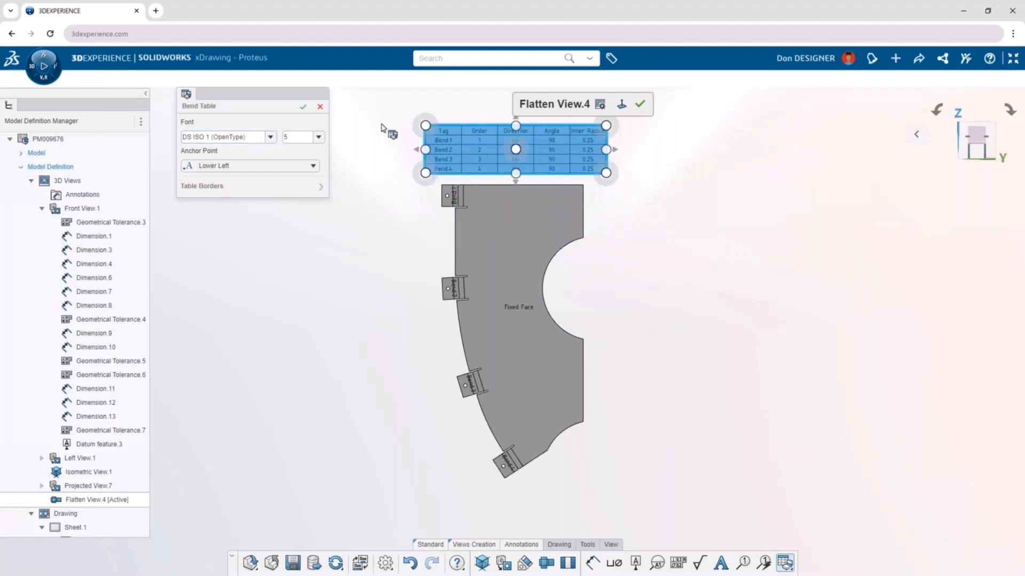
pyautogui.click(305, 109)
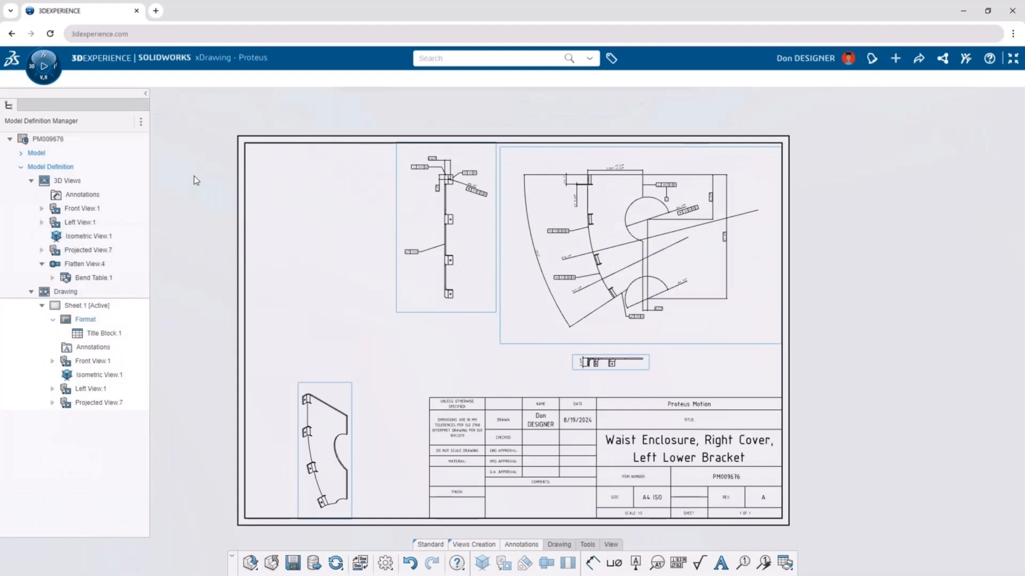
pyautogui.moveTo(133, 264); pyautogui.dragTo(325, 255)
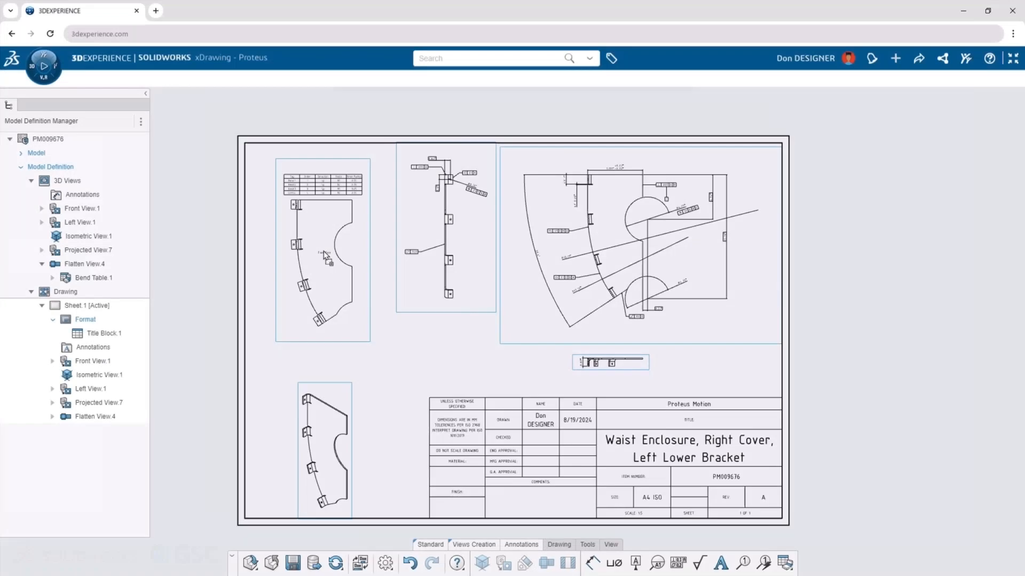
# Switch to xStudio and load the Render_Proteus Dataset production from the Proteus collaborative space
pyautogui.click(56, 74)
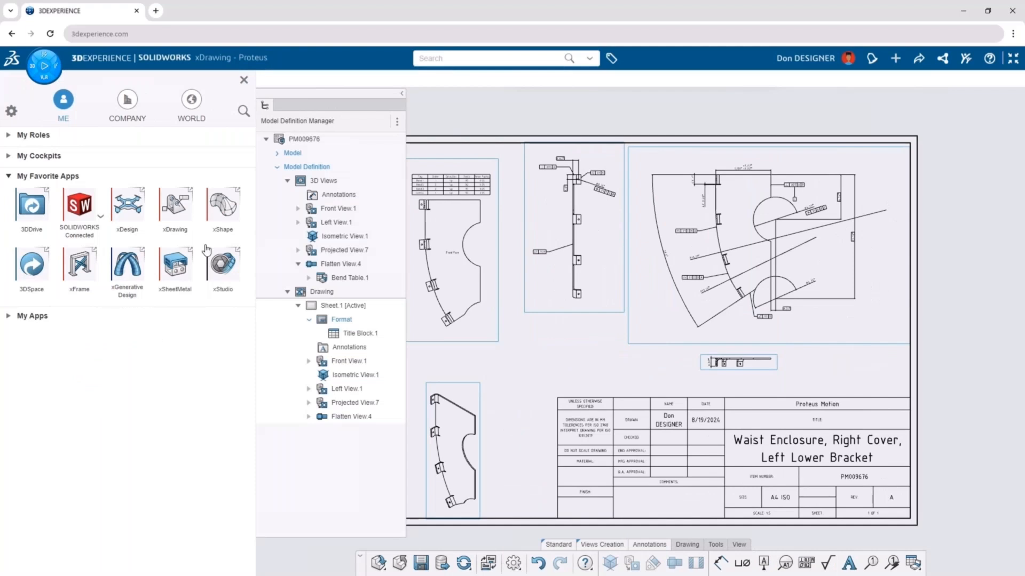
pyautogui.click(224, 264)
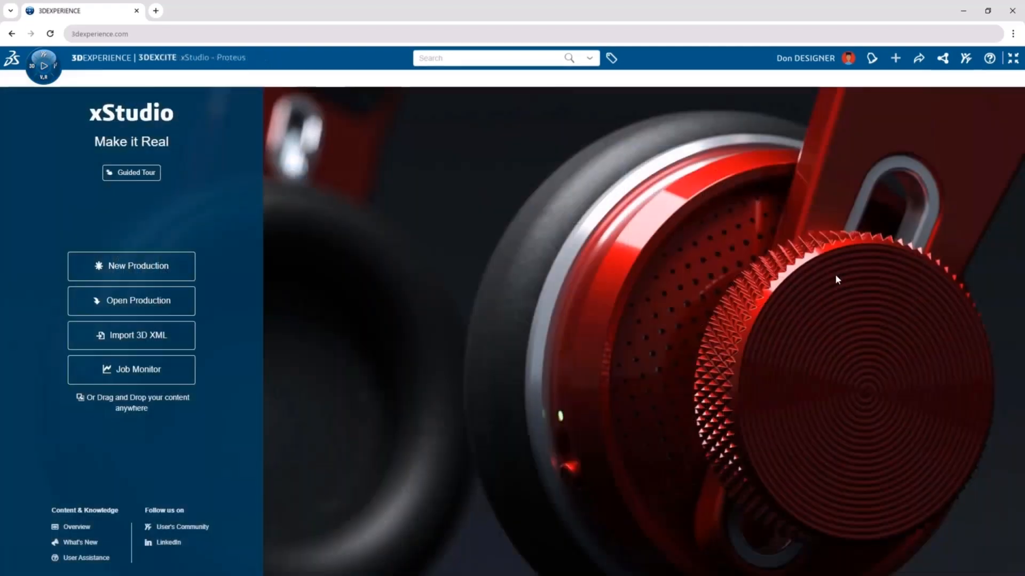
pyautogui.click(944, 59)
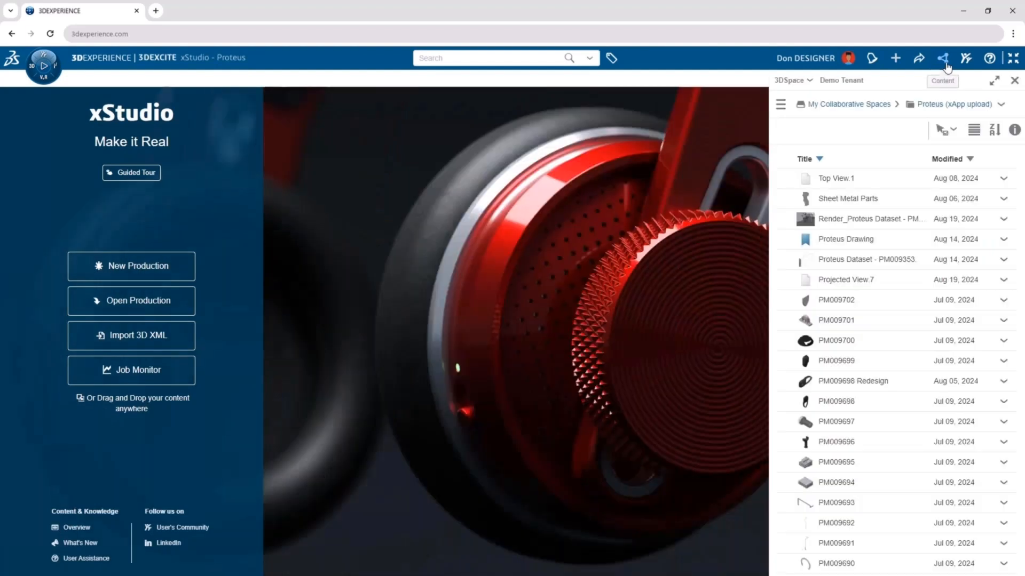
pyautogui.moveTo(865, 220); pyautogui.dragTo(528, 270)
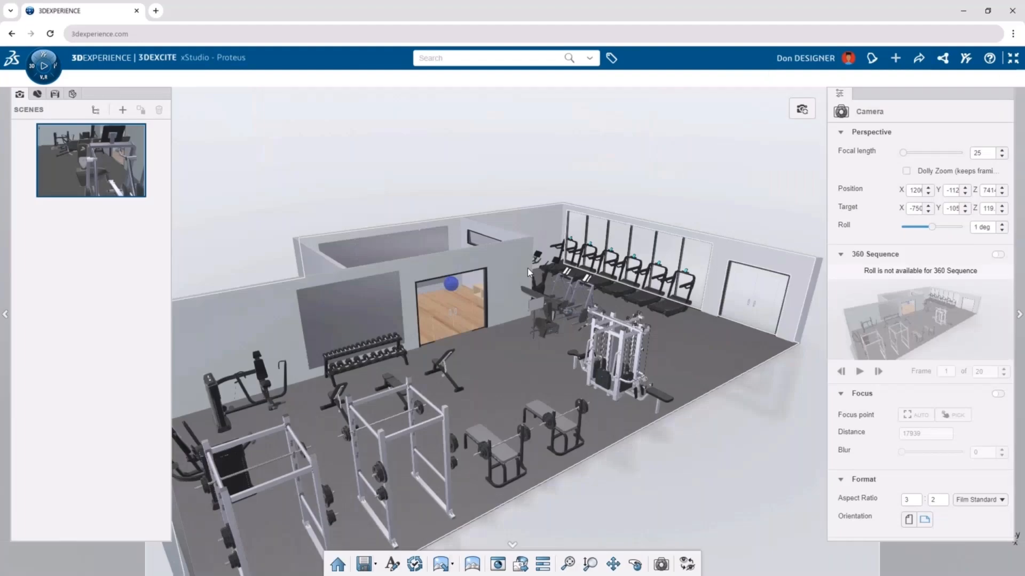
# Frame the Proteus robot and its display stand up close in the gym and add the view as a new scene
pyautogui.scroll(10, 532, 337)
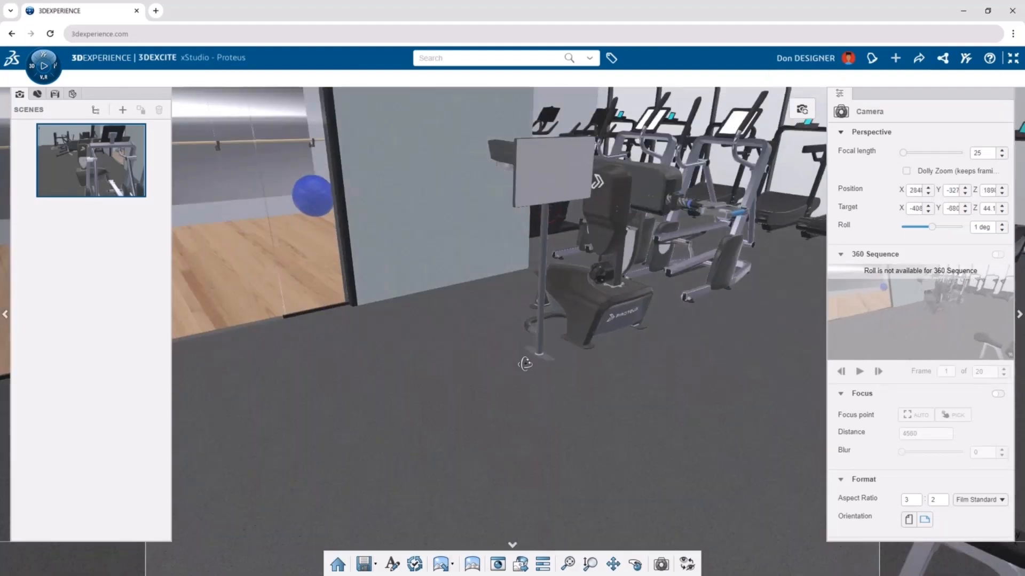
pyautogui.moveTo(525, 364); pyautogui.dragTo(560, 361, button='middle')
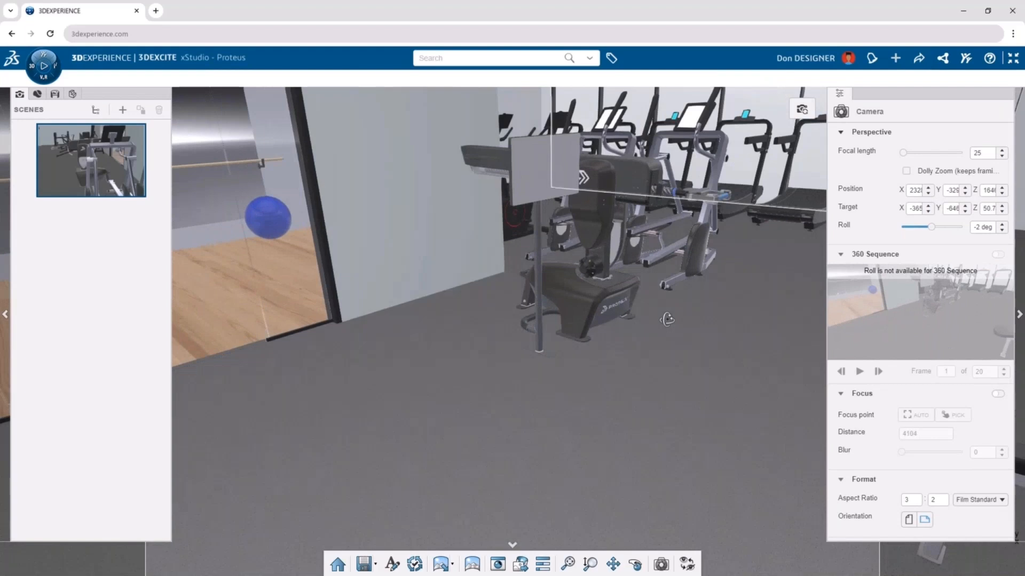
pyautogui.scroll(5, 598, 385)
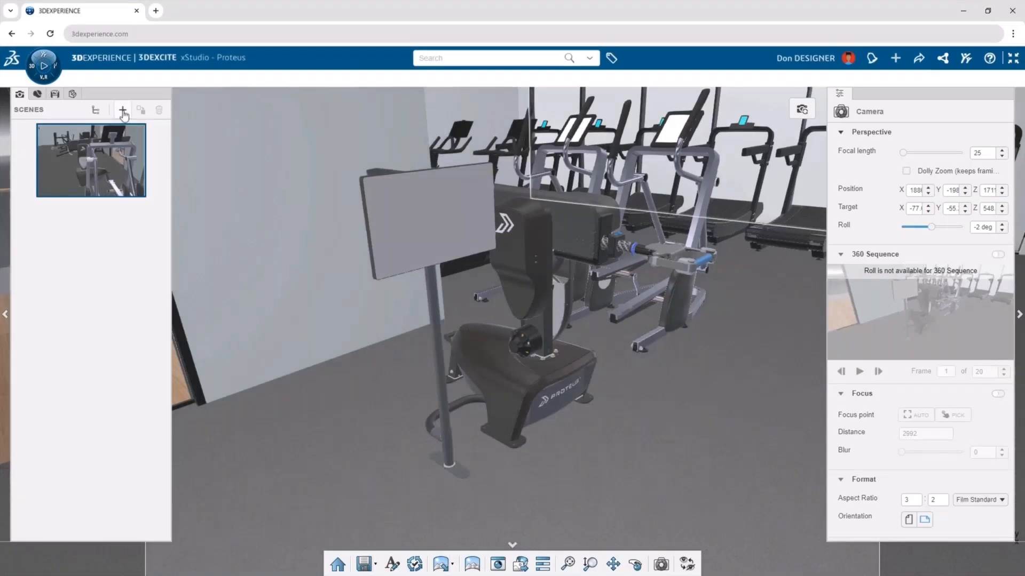
pyautogui.click(122, 110)
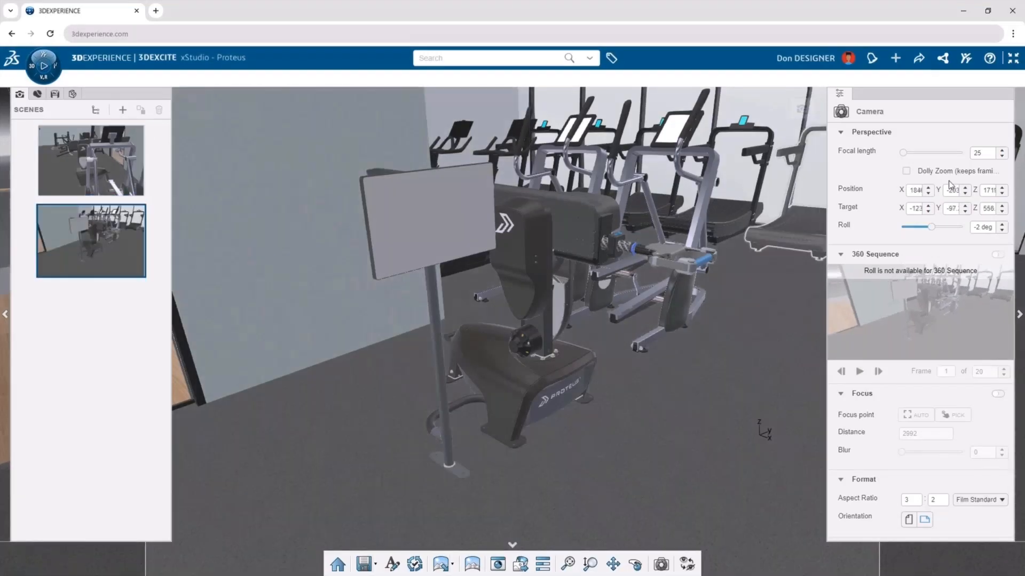
# Set the new scene's camera focal length to 20
pyautogui.doubleClick(987, 155)
pyautogui.write('15')
pyautogui.press('BackSpace')
pyautogui.press('BackSpace')
pyautogui.write('20')
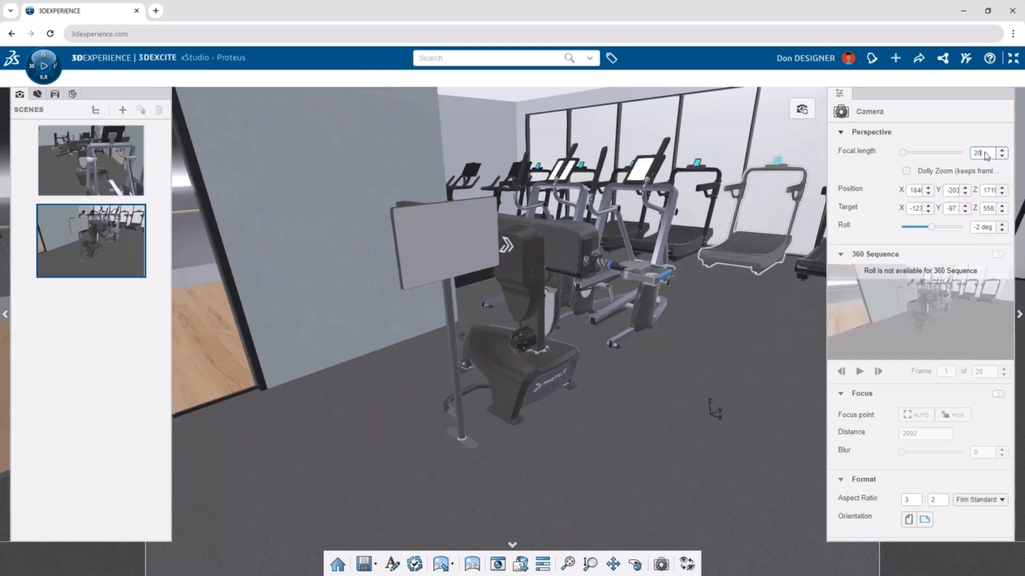
# Set the camera's aspect ratio to HD Standard, 16:9
pyautogui.click(1000, 499)
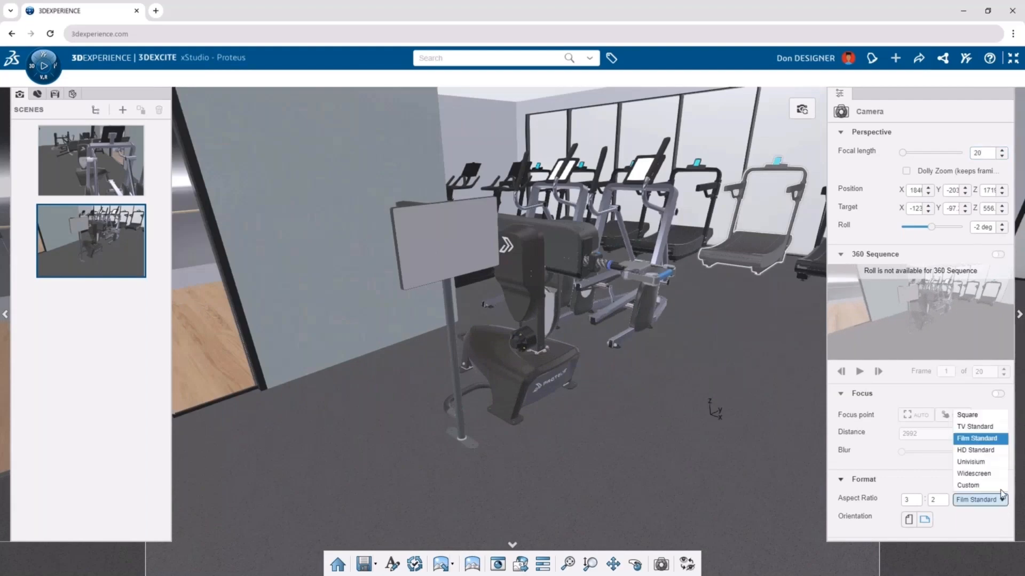
pyautogui.click(995, 451)
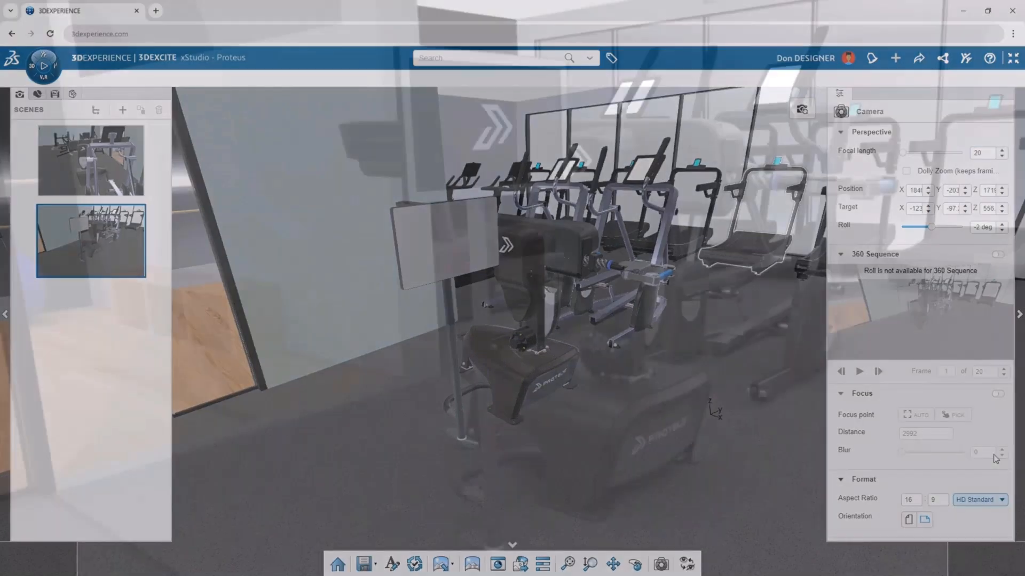
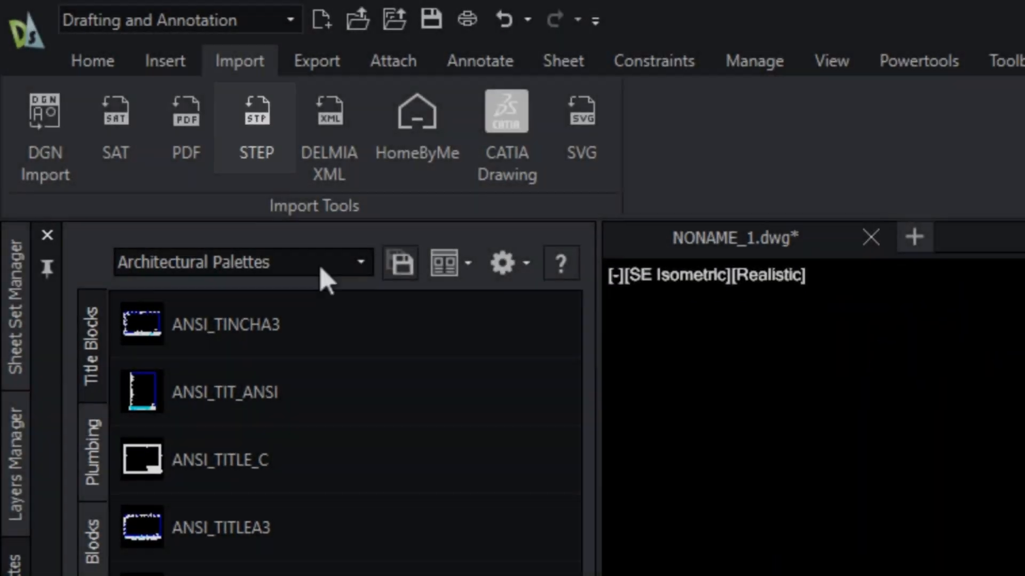
# Switch to DraftSight and import the STEP file Icon part 2.STEP into the drawing
pyautogui.click(260, 152)
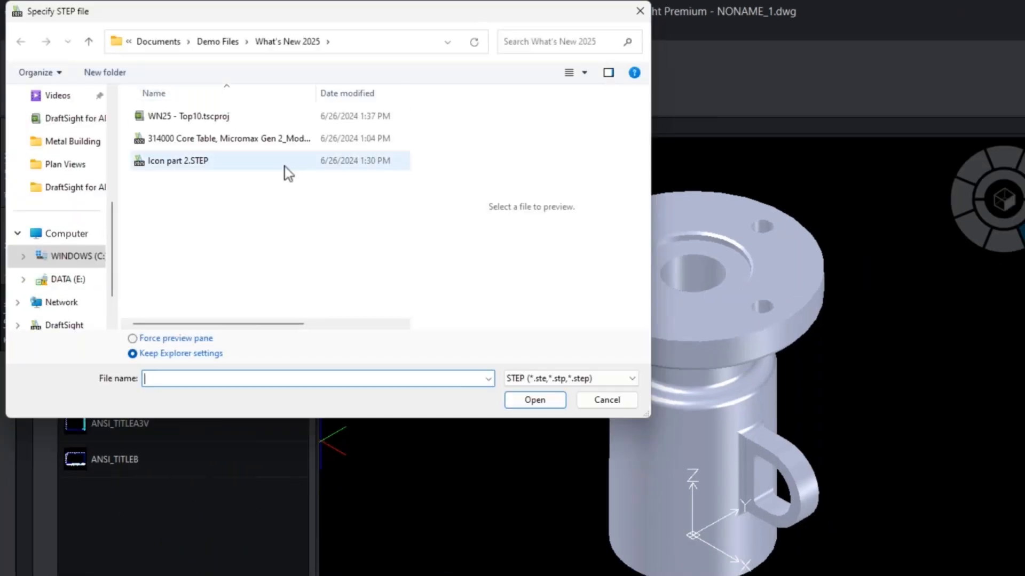
pyautogui.click(288, 162)
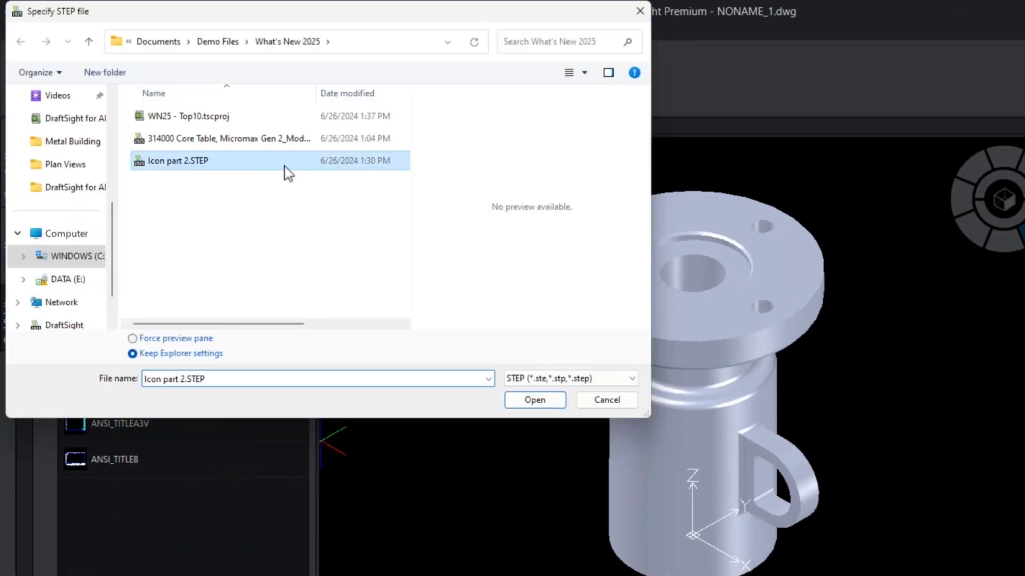
pyautogui.click(535, 400)
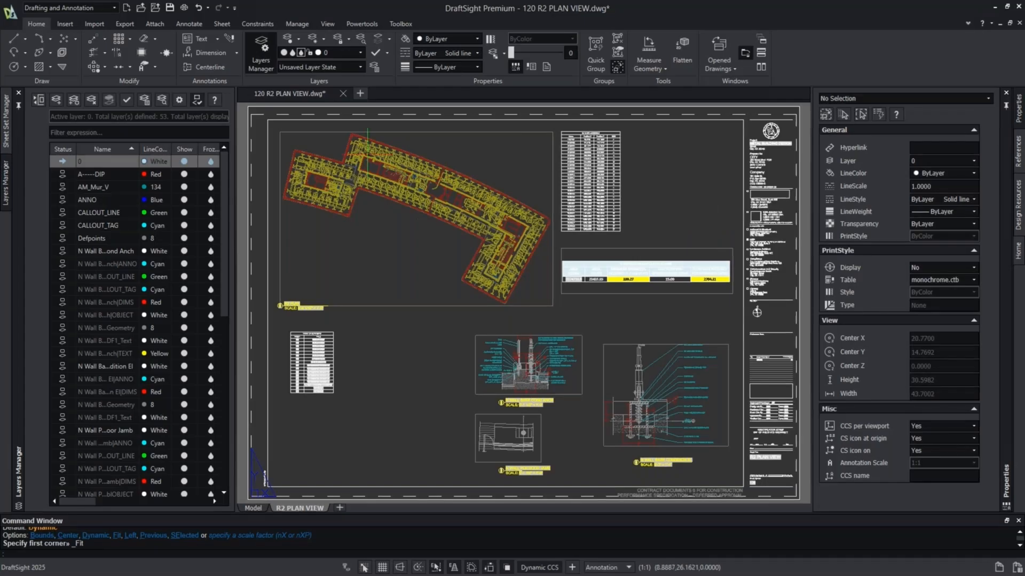
# Start a DGN export of the 120 R2 PLAN VIEW drawing
pyautogui.click(128, 24)
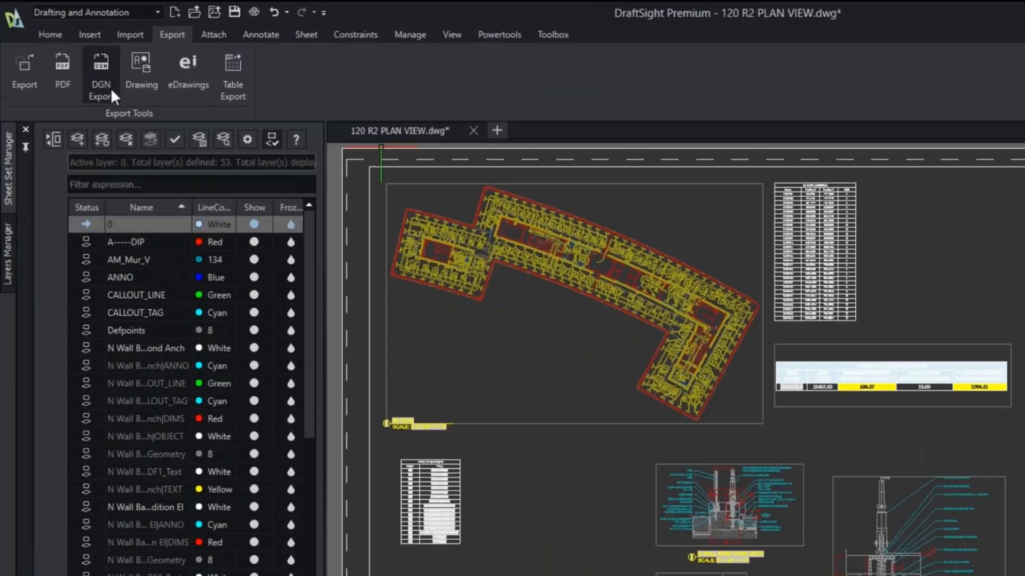
pyautogui.click(113, 93)
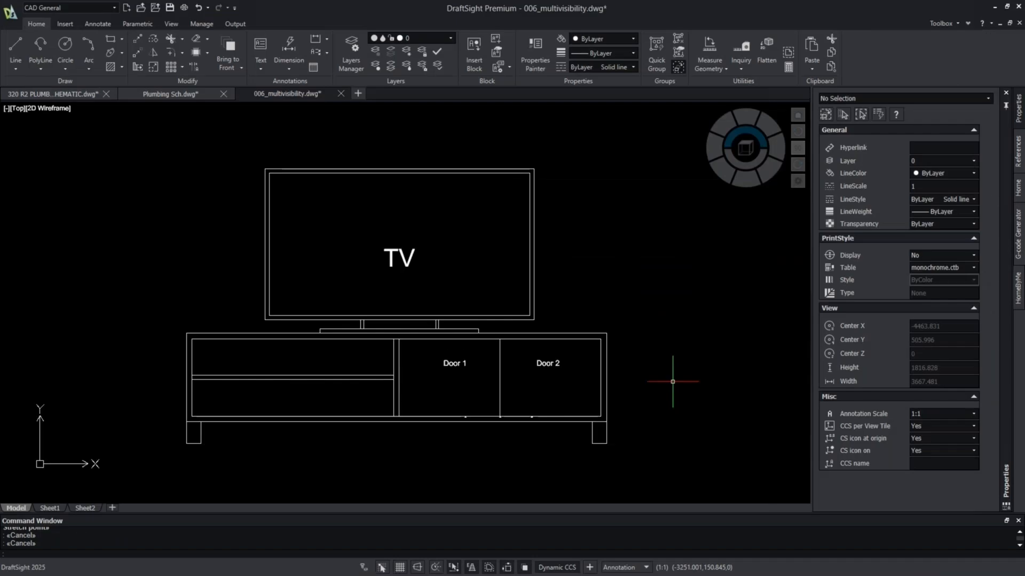
# Select the TV stand block below the television and set its visibility states to 3 Doors and 3 Drawers
pyautogui.click(688, 378)
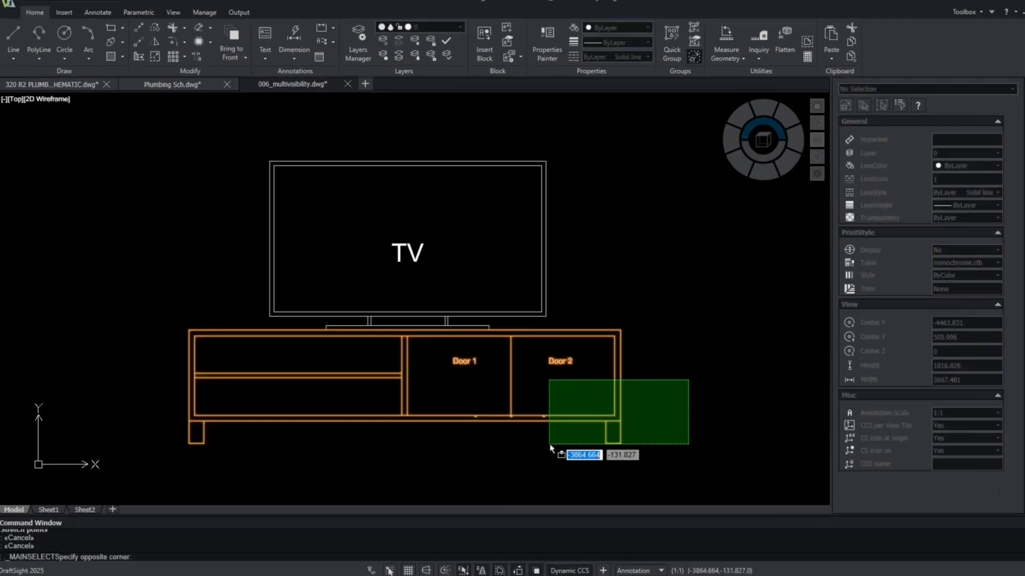
pyautogui.click(549, 451)
pyautogui.click(575, 495)
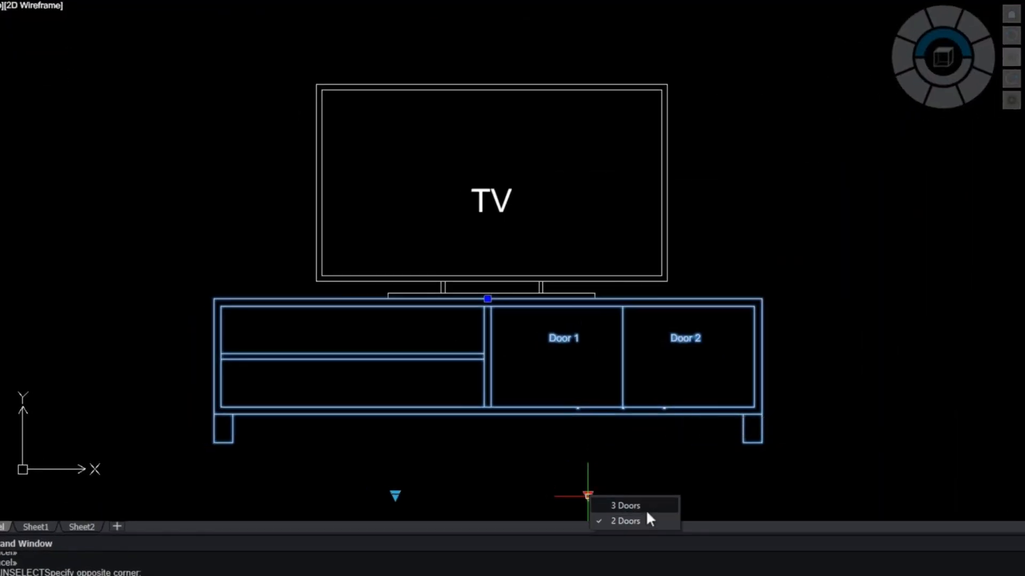
pyautogui.click(632, 507)
pyautogui.click(395, 495)
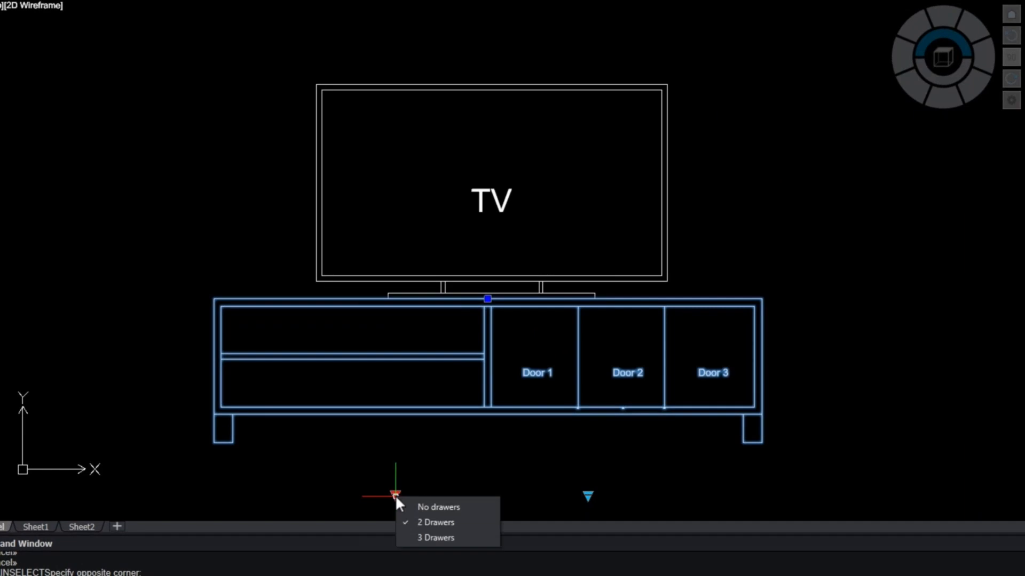
pyautogui.click(435, 535)
# Set the TV stand block to No drawers and 2 Doors and clear the selection
pyautogui.click(396, 496)
pyautogui.click(421, 509)
pyautogui.click(587, 495)
pyautogui.click(612, 522)
pyautogui.press('Escape')
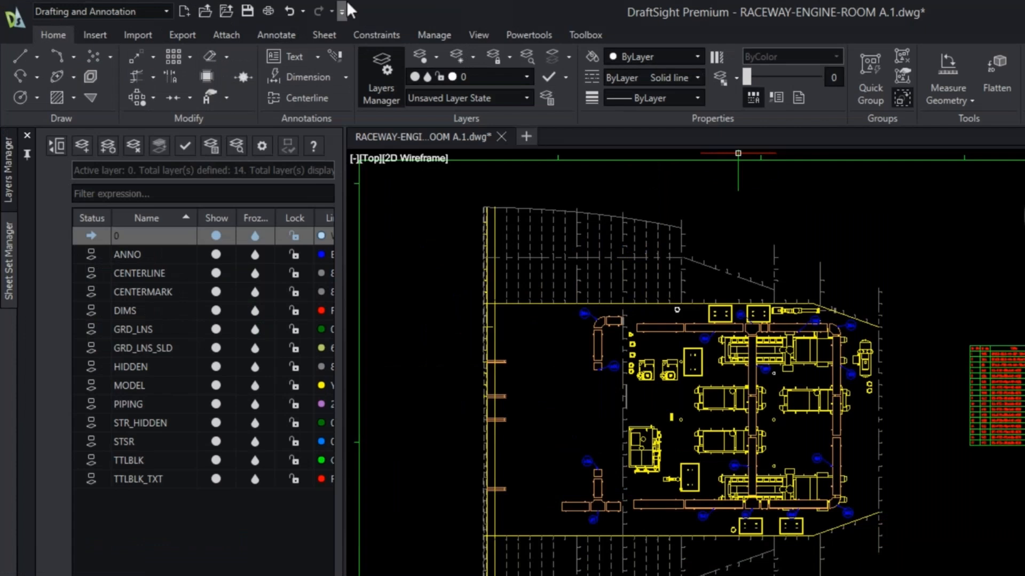
# Turn on the menu bar above the ribbon
pyautogui.click(263, 9)
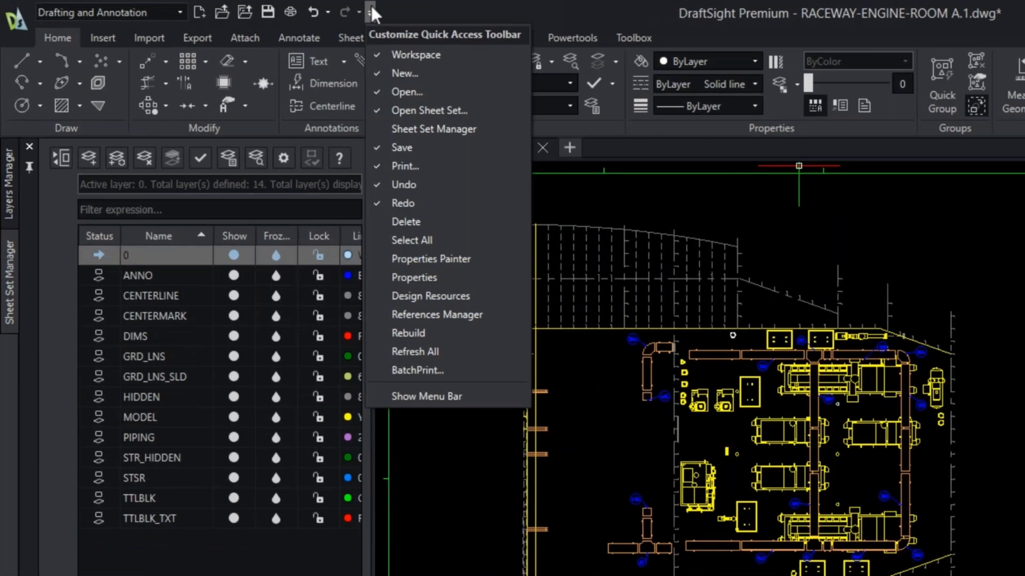
pyautogui.click(457, 396)
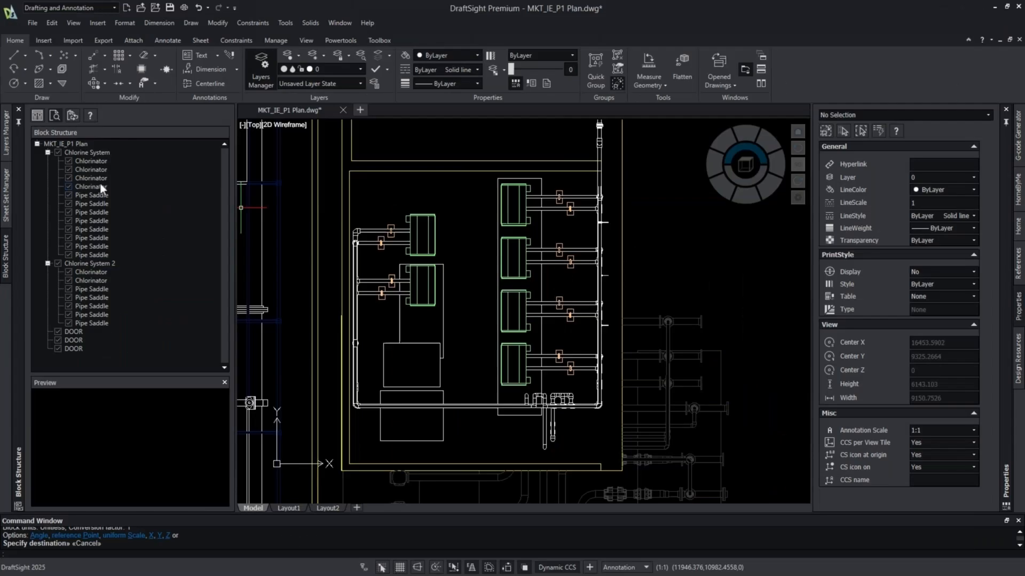
# Run a block structure command on the fourth Chlorinator of Chlorine System
pyautogui.rightClick(100, 185)
pyautogui.click(126, 192)
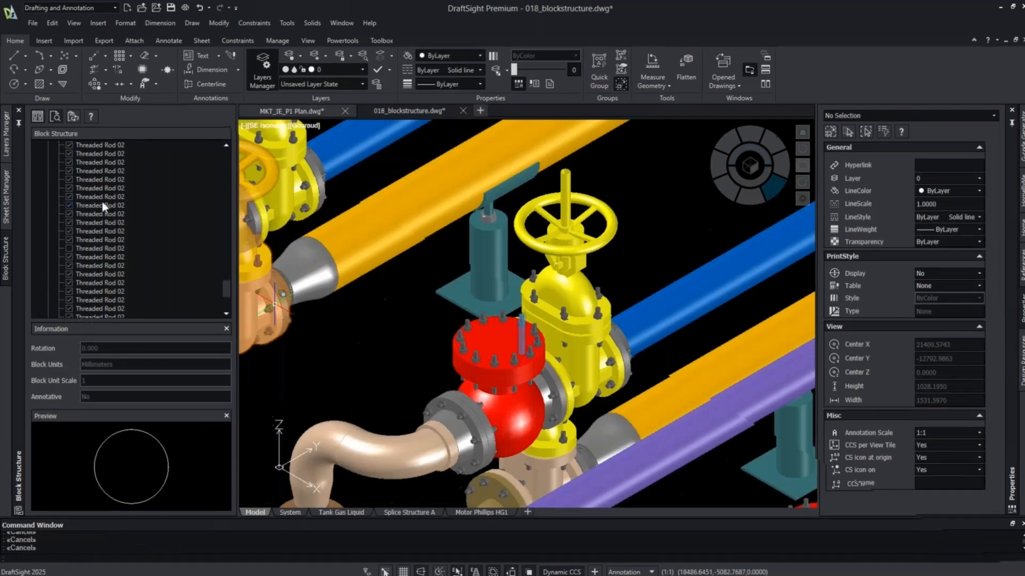
# Hide a run of nine Threaded Rod 02 blocks through the block structure and show them again
pyautogui.click(96, 203)
pyautogui.keyDown('shift'); pyautogui.click(75, 272); pyautogui.keyUp('shift')
pyautogui.click(79, 293)
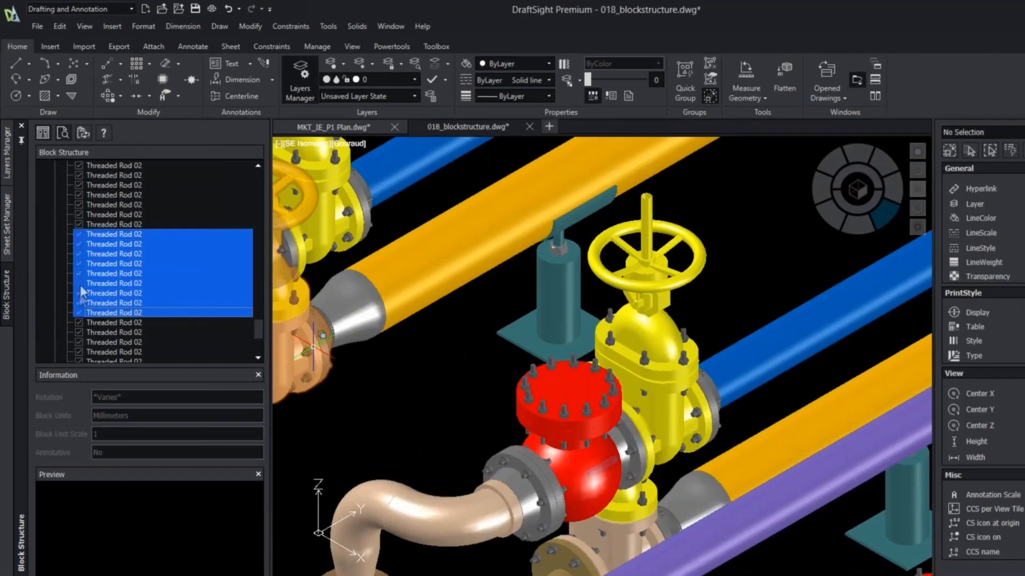
pyautogui.click(79, 286)
pyautogui.click(116, 340)
pyautogui.click(80, 279)
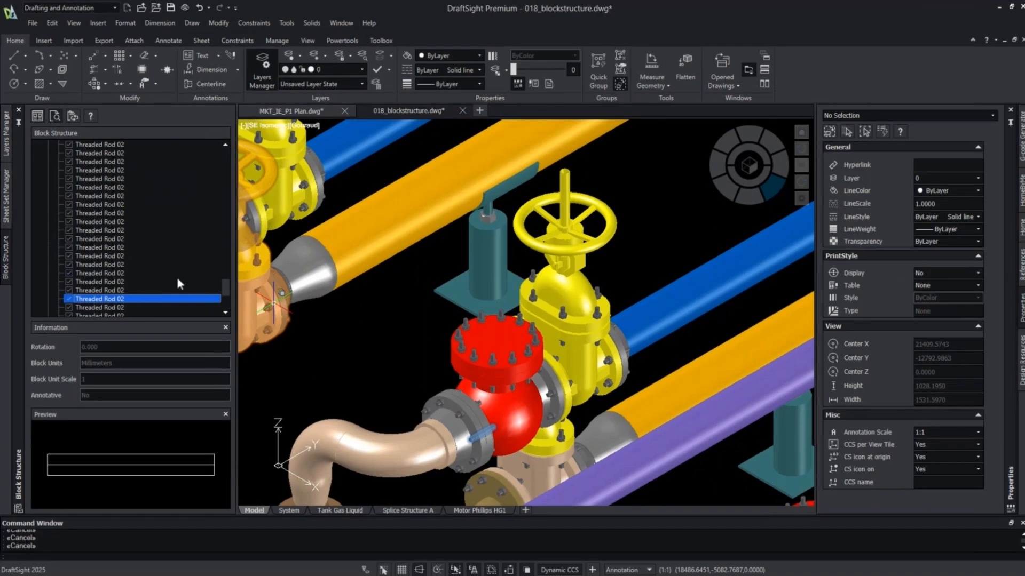
# Hide the VR-102-B block of the yellow valve through the block structure and show it again
pyautogui.moveTo(253, 323); pyautogui.dragTo(252, 337)
pyautogui.click(109, 220)
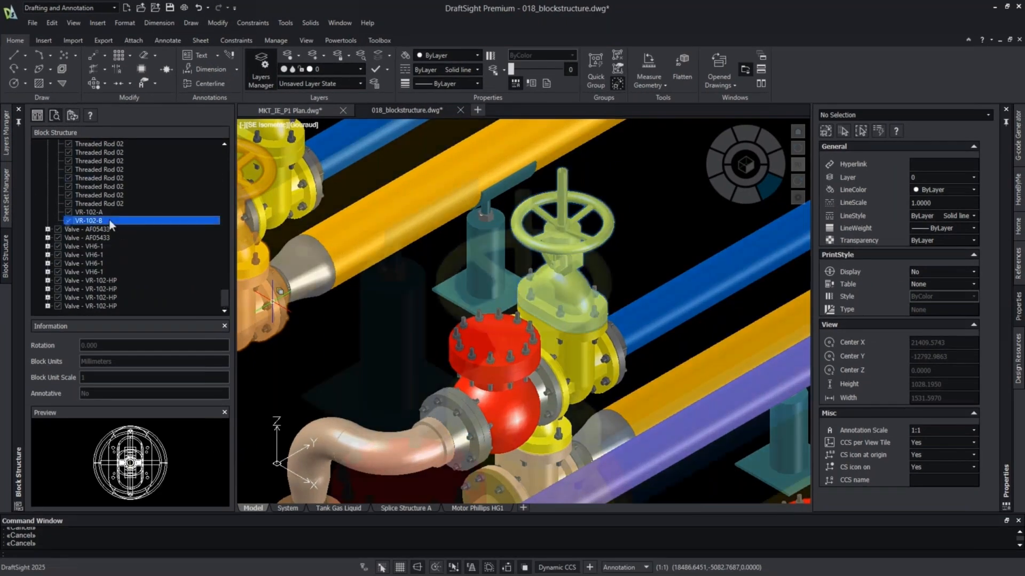
pyautogui.click(69, 221)
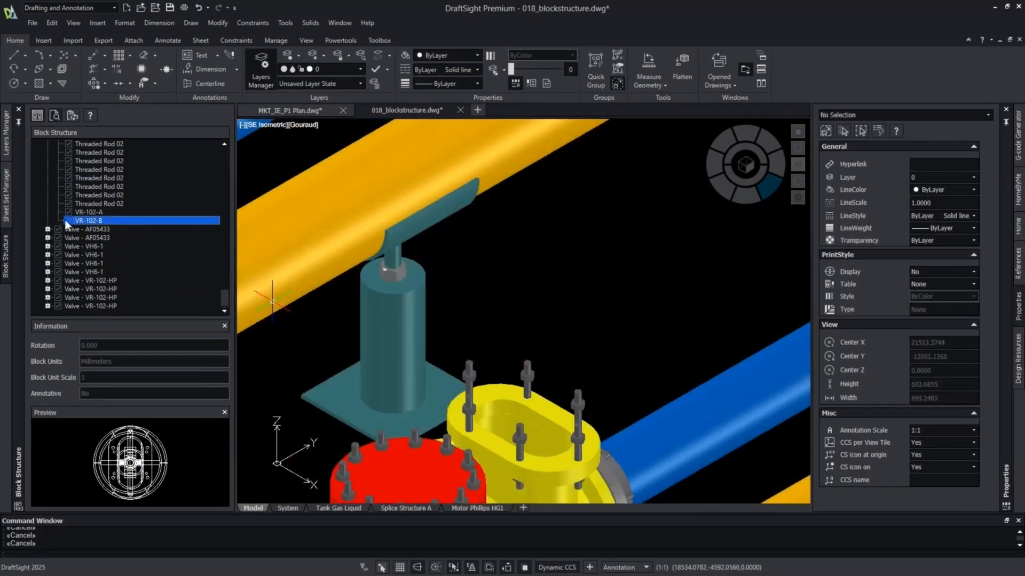
pyautogui.click(68, 221)
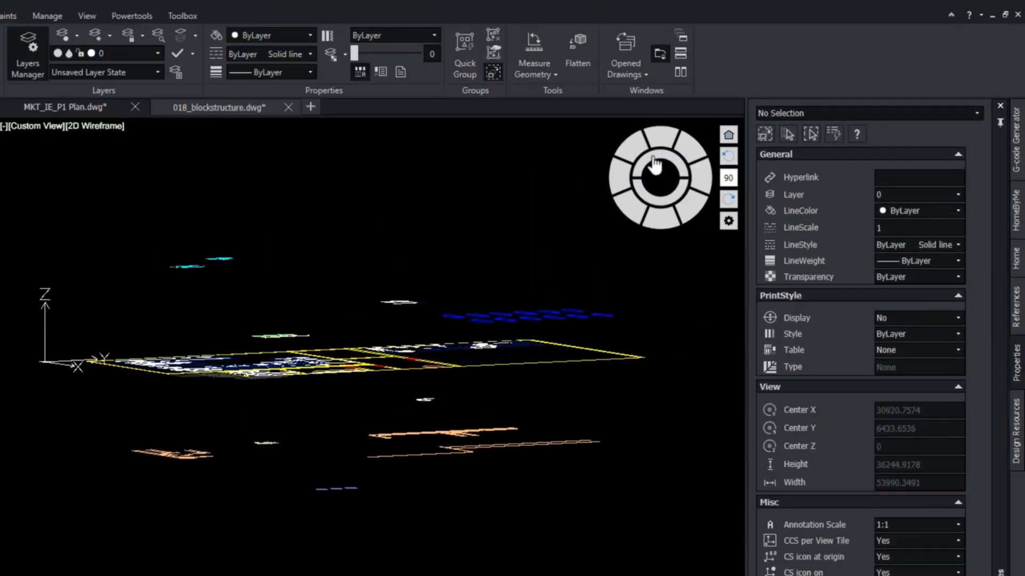
# Flatten all entities of the MKT_IE_P1 Plan drawing from the top view, without removing hidden lines
pyautogui.click(738, 151)
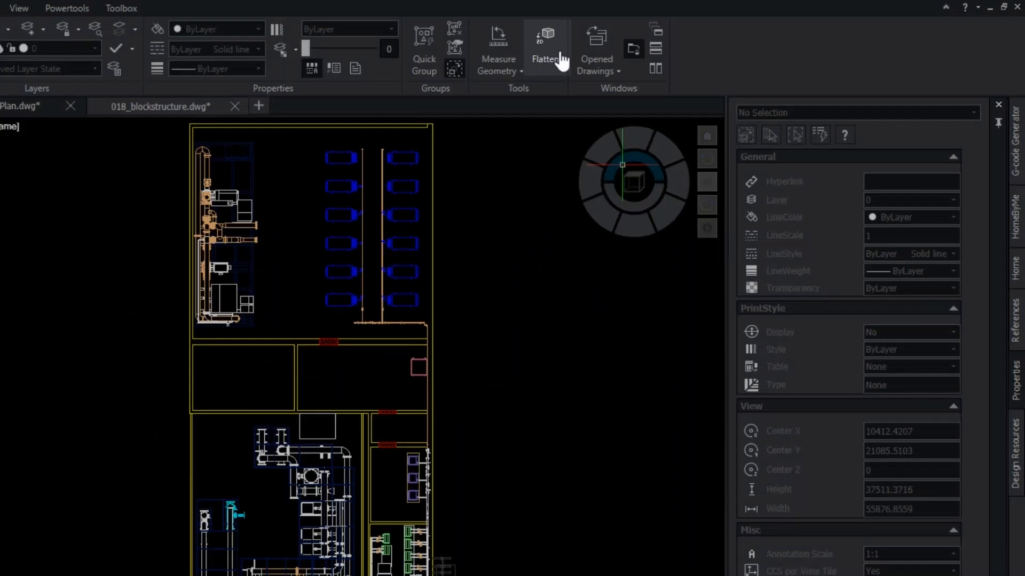
pyautogui.click(559, 57)
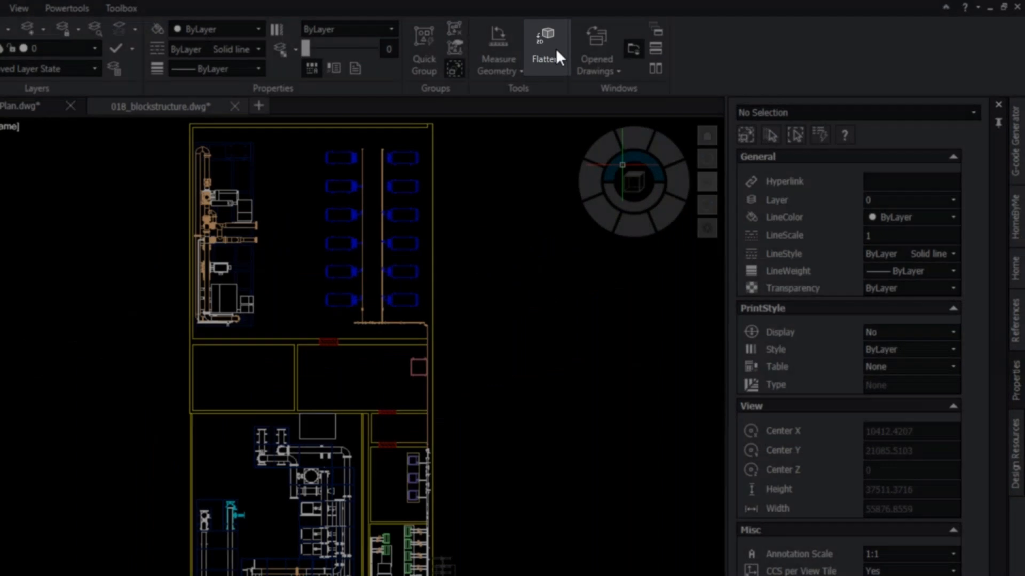
pyautogui.click(555, 49)
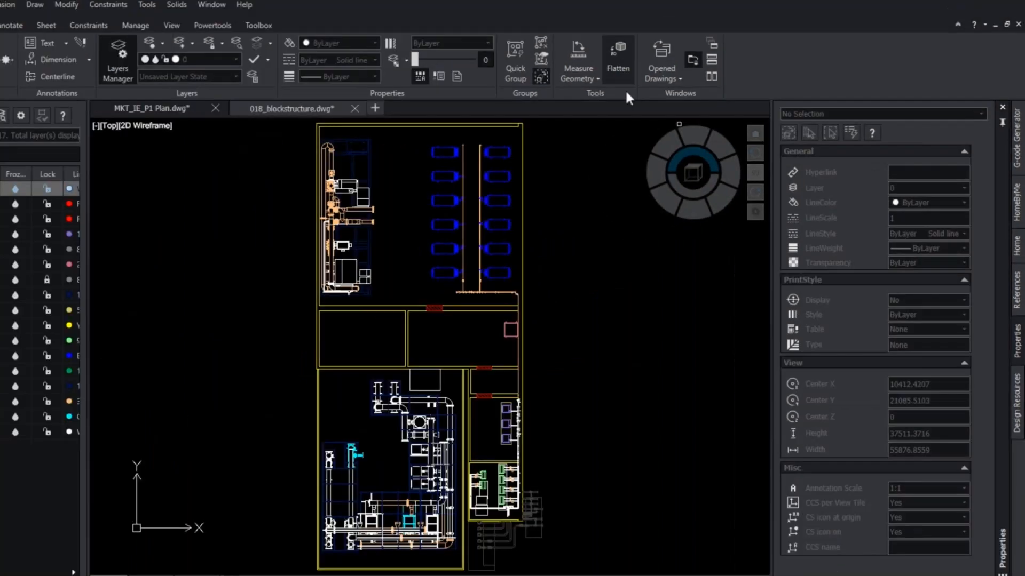
pyautogui.write('all')
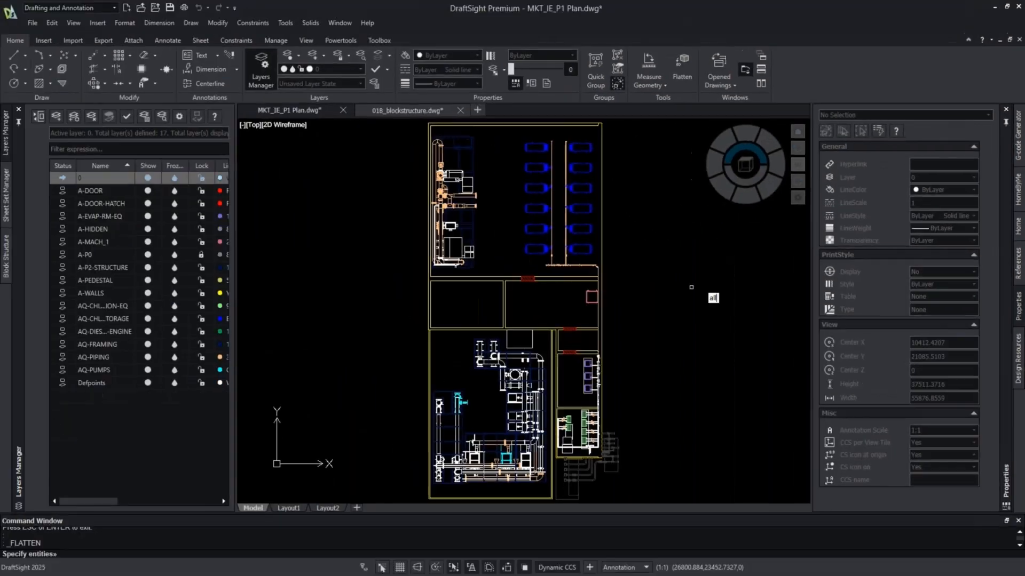
pyautogui.press('Return')
pyautogui.press('Return')
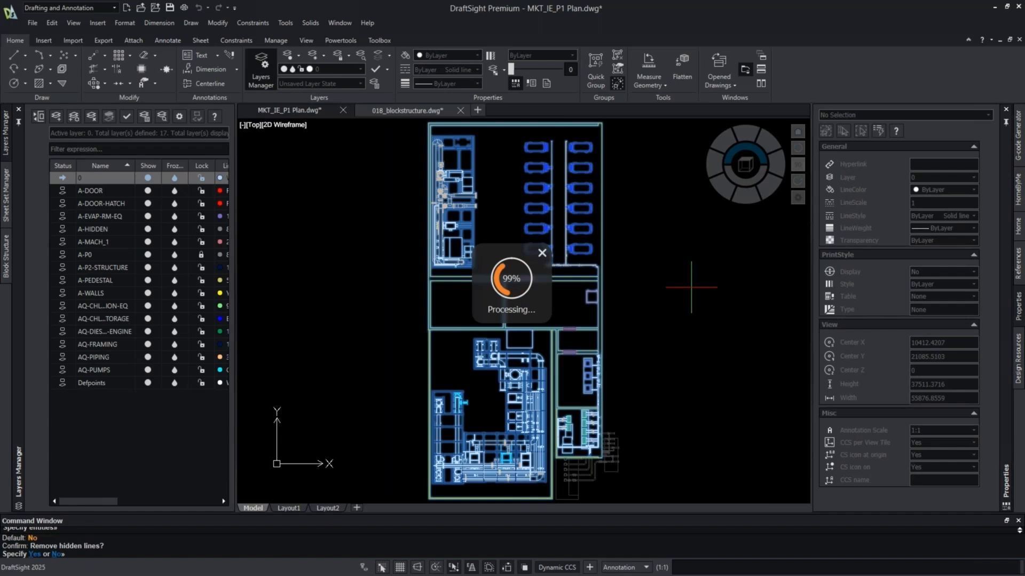
pyautogui.click(769, 190)
pyautogui.moveTo(768, 189); pyautogui.dragTo(662, 297)
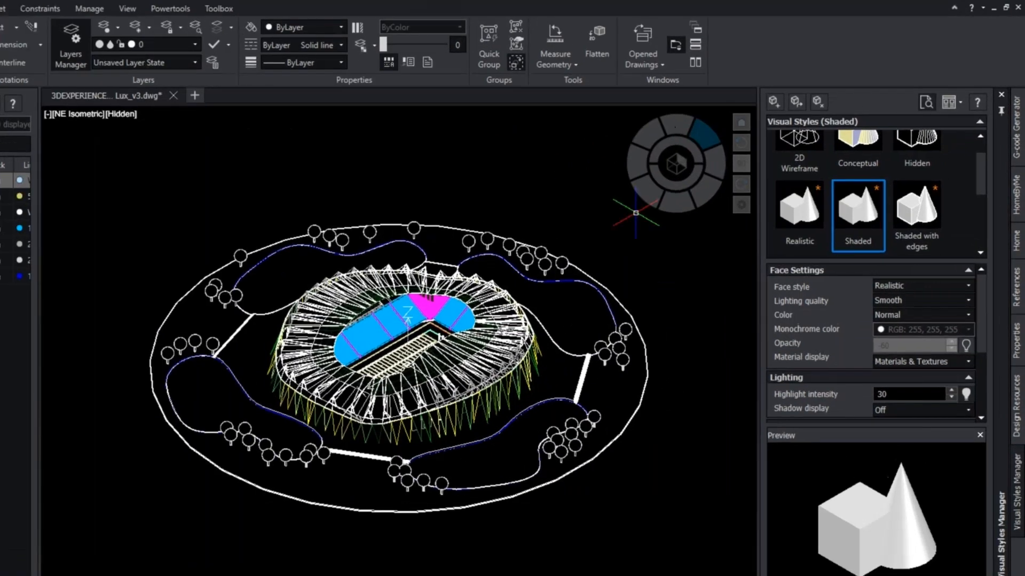
# Apply the Realistic visual style to the stadium model and switch it to X-Ray
pyautogui.click(843, 200)
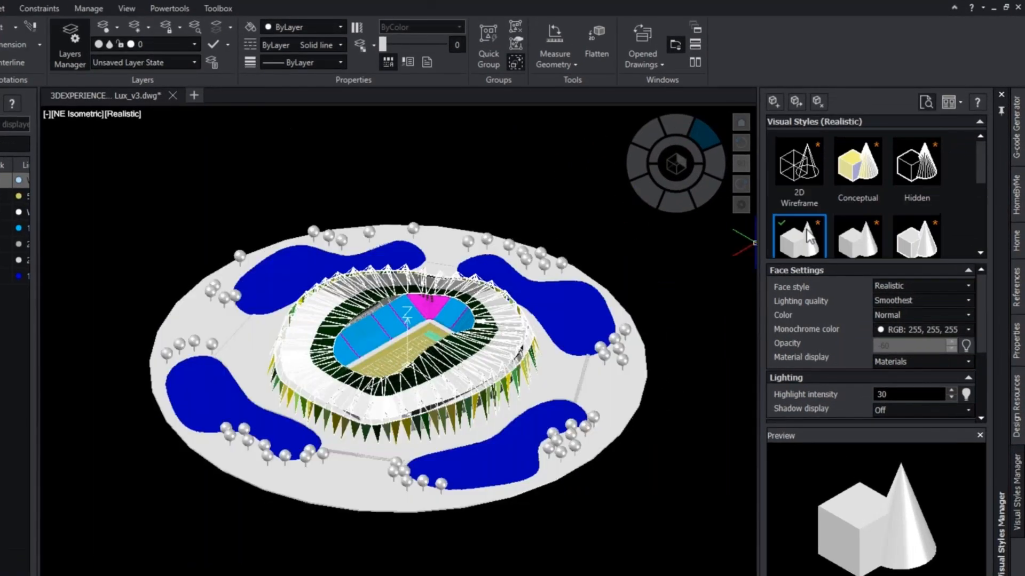
pyautogui.moveTo(982, 156); pyautogui.dragTo(975, 228)
pyautogui.moveTo(979, 303); pyautogui.dragTo(980, 360)
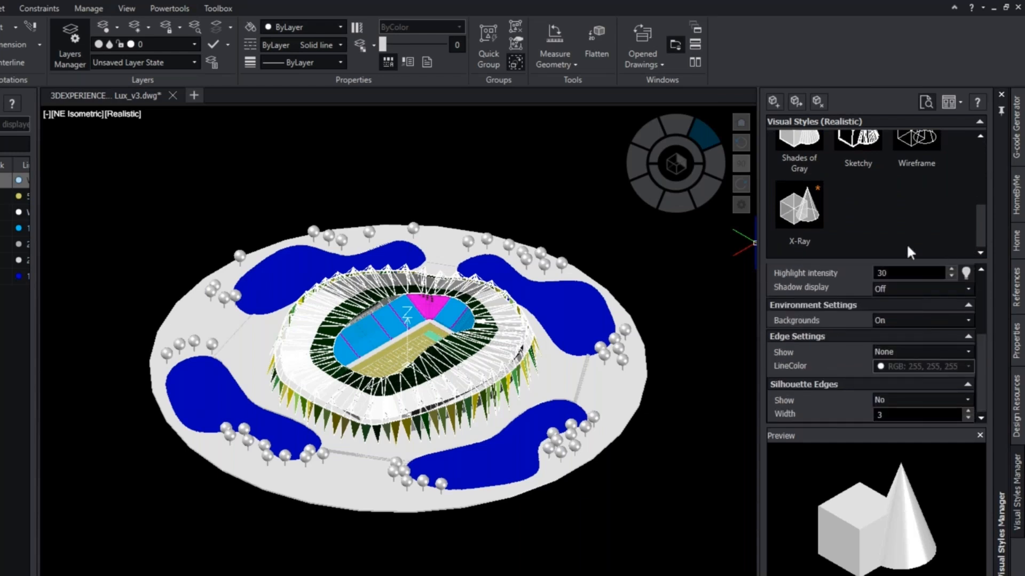
pyautogui.click(812, 214)
pyautogui.doubleClick(812, 214)
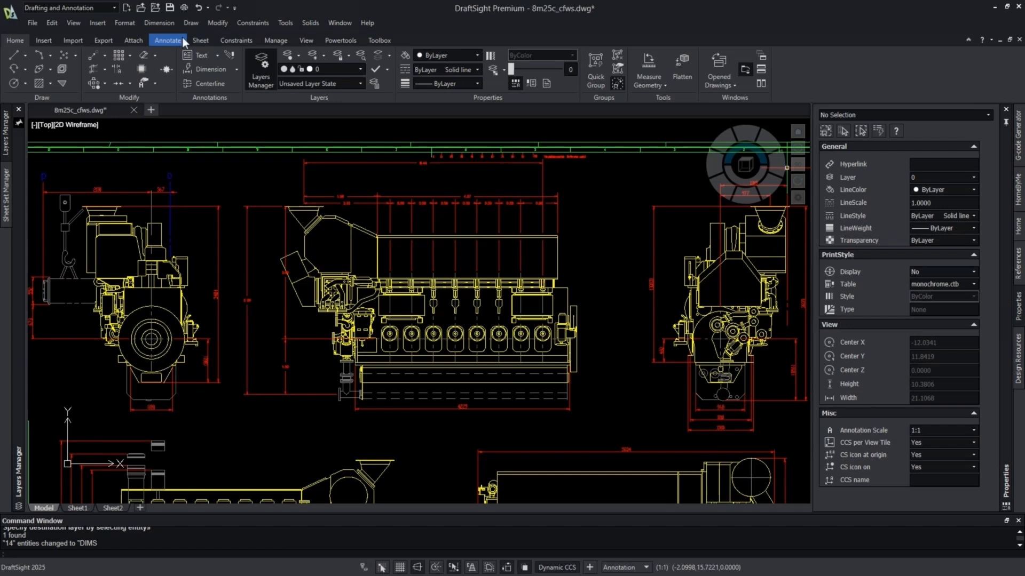
# Space the stacked horizontal dimensions above the engine's middle view from the topmost dimension, using the Auto distance
pyautogui.click(183, 38)
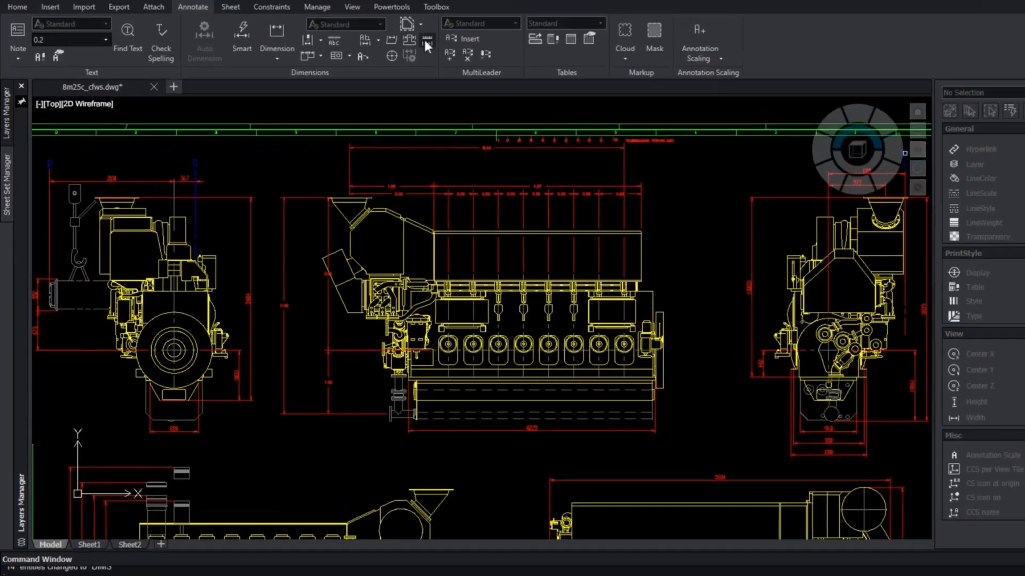
pyautogui.click(612, 205)
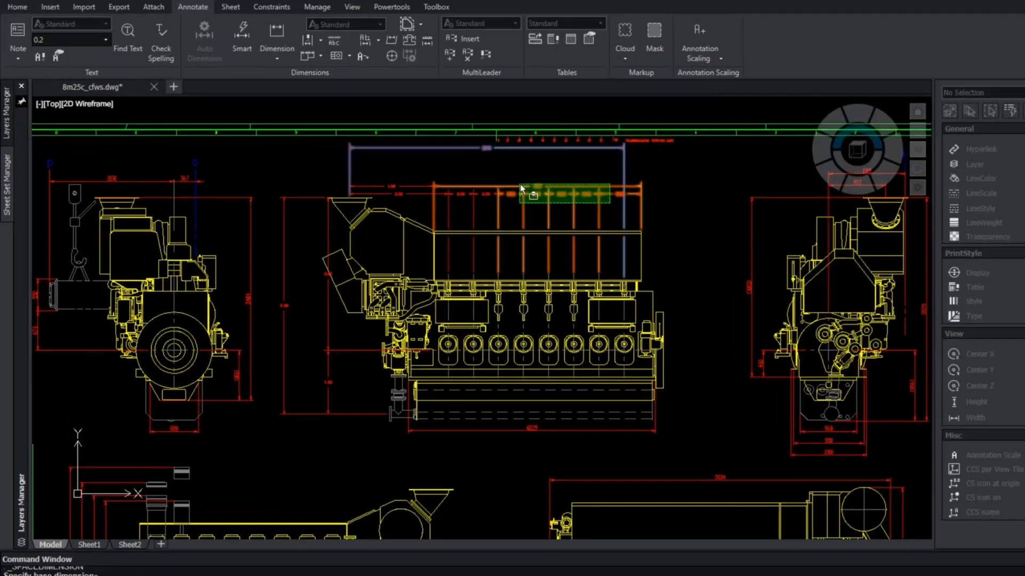
pyautogui.click(415, 171)
pyautogui.press('Return')
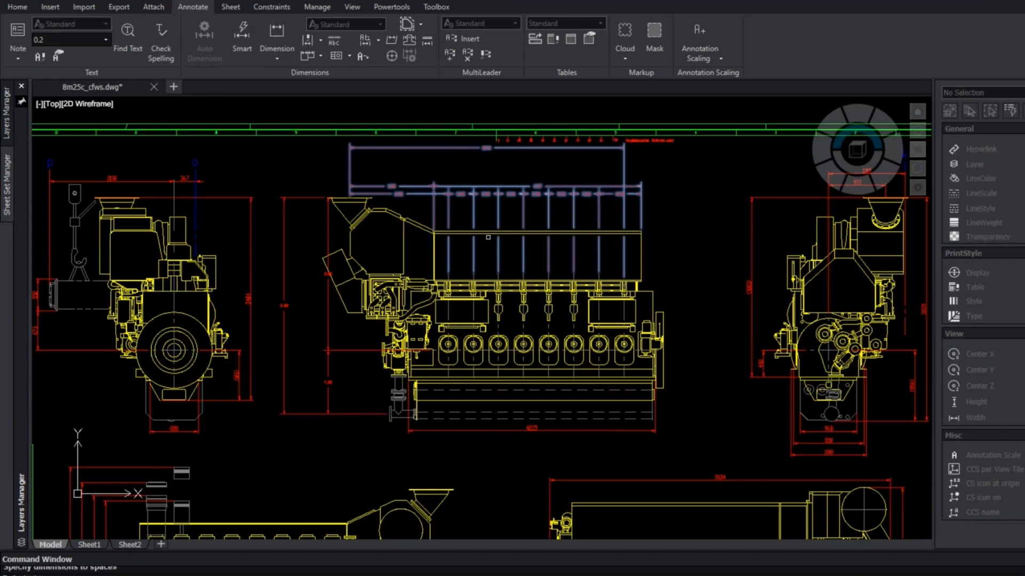
pyautogui.press('Return')
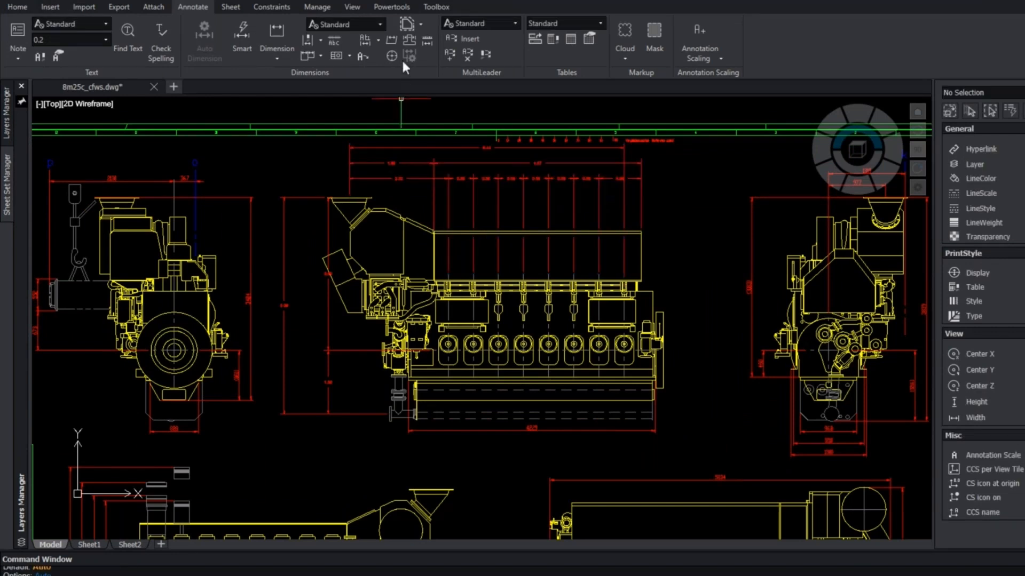
pyautogui.click(427, 41)
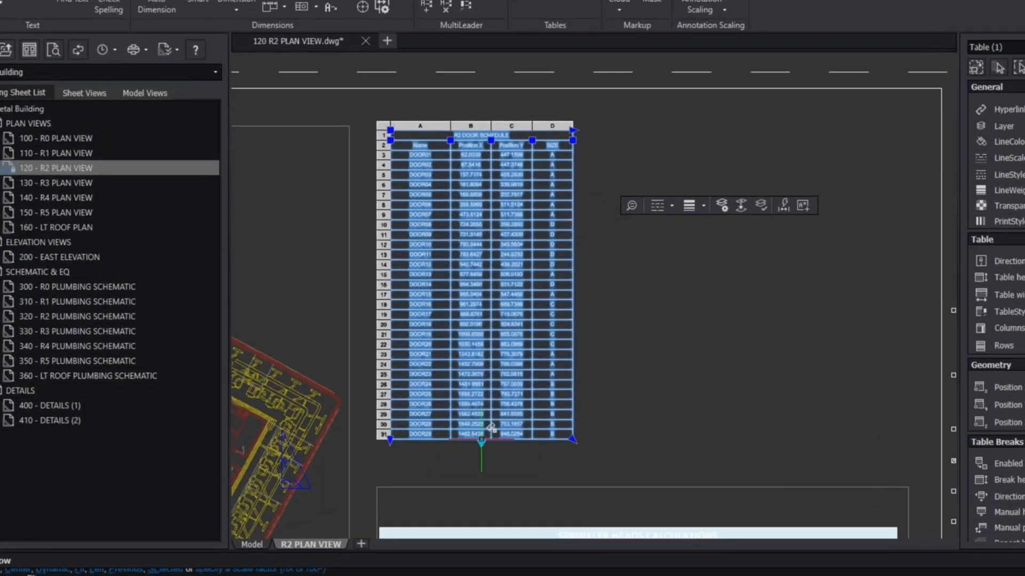
# Break the R2 DOOR SCHEDULE table after row 20 into two side-by-side parts and widen its columns
pyautogui.moveTo(481, 443); pyautogui.dragTo(496, 340)
pyautogui.moveTo(573, 339); pyautogui.dragTo(624, 330)
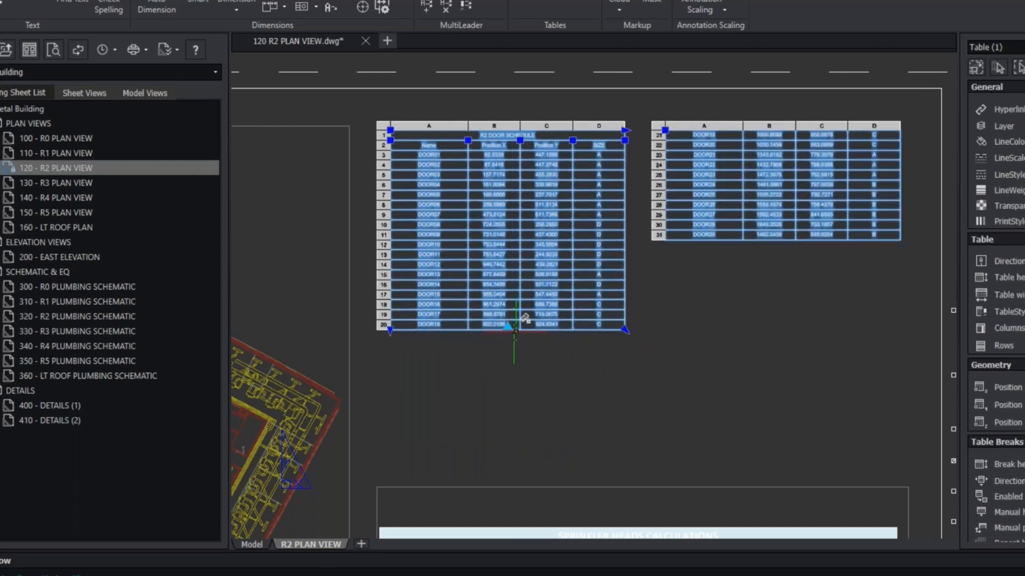
# Shorten the first part of the R2 DOOR SCHEDULE table so that it breaks after row 16
pyautogui.moveTo(507, 326); pyautogui.dragTo(515, 278)
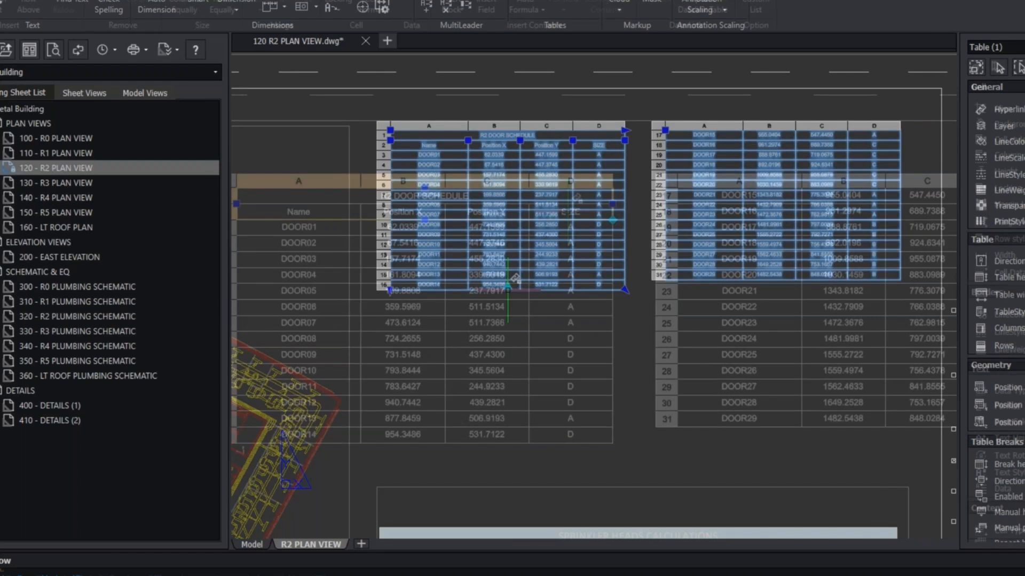
pyautogui.rightClick(565, 213)
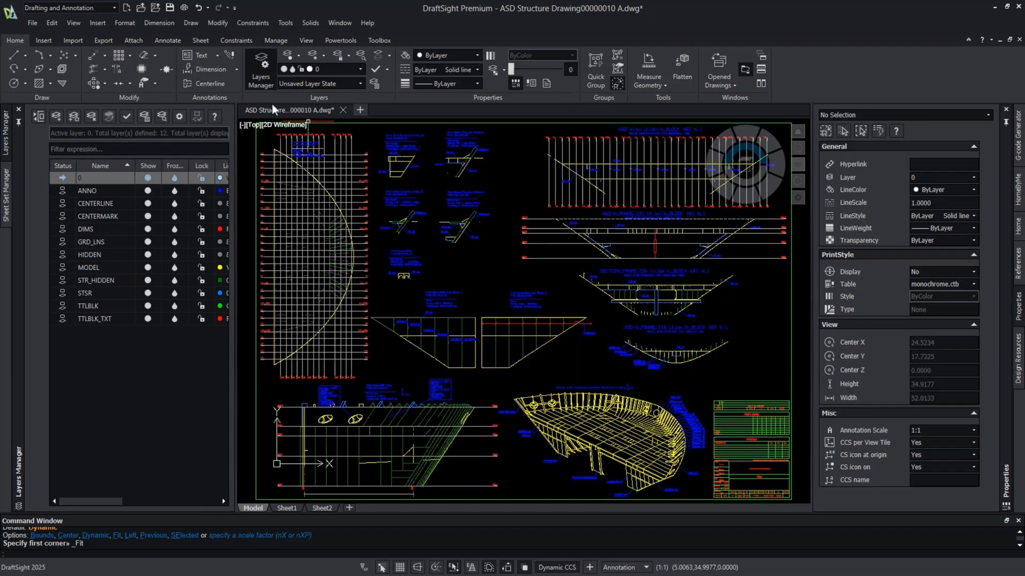
# Create a new dimension style named Annotative1, based on Annotative and applied to all dimensions, and open its settings
pyautogui.click(167, 40)
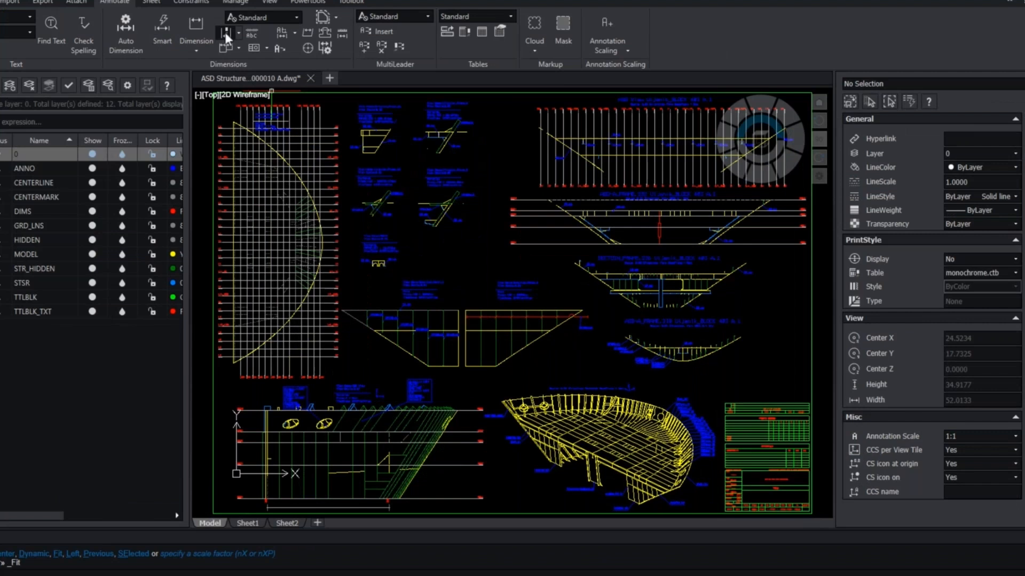
pyautogui.click(266, 69)
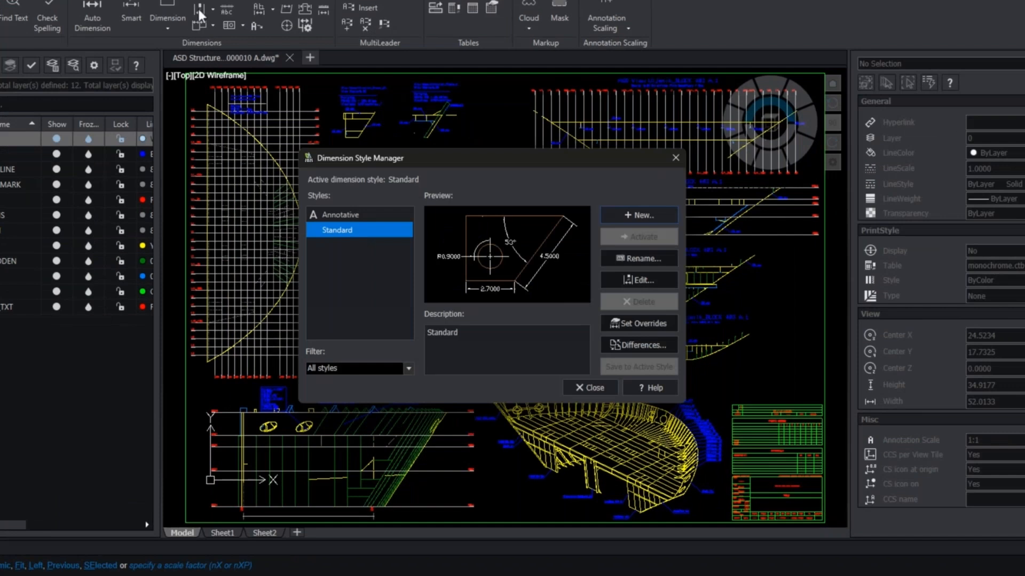
pyautogui.click(631, 213)
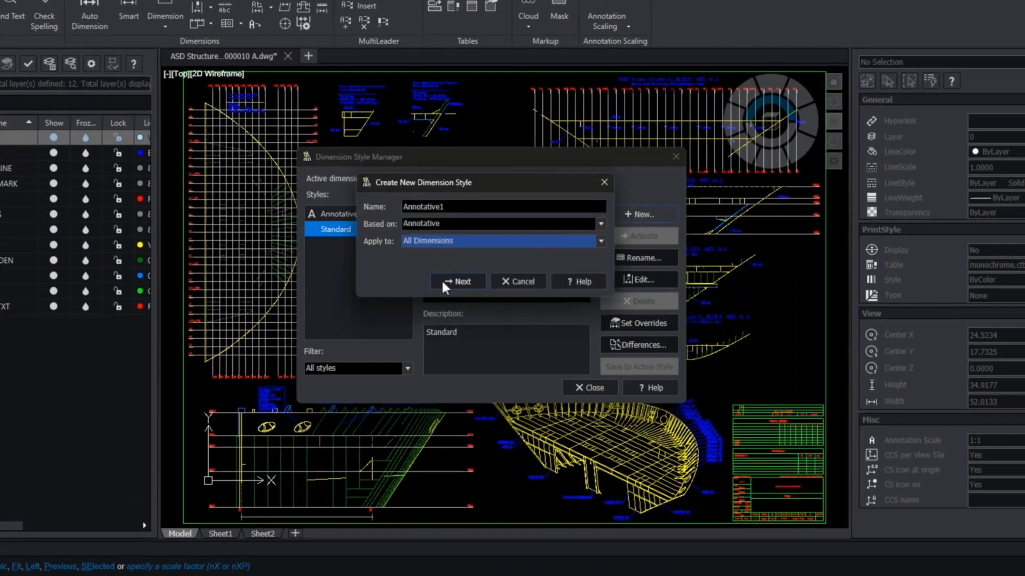
pyautogui.click(443, 282)
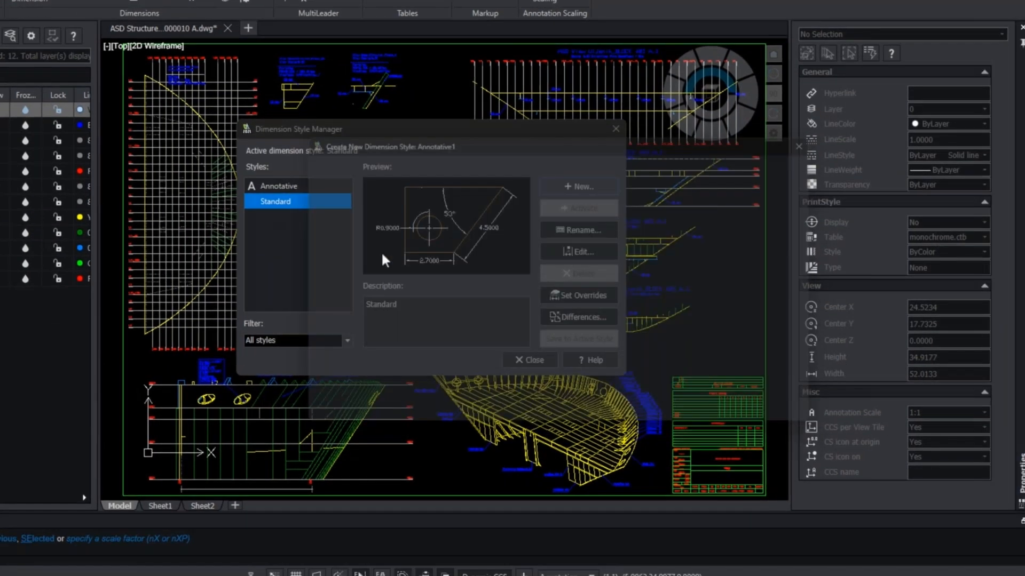